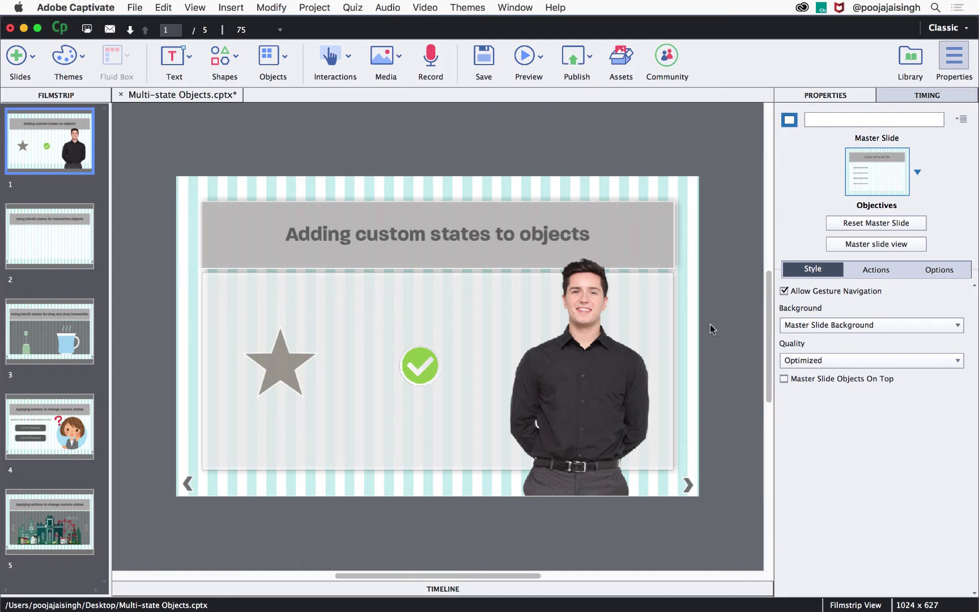
Add a new object state named 'Circle' to the star shape.
{"action": "left_click", "coordinate": [285, 361]}
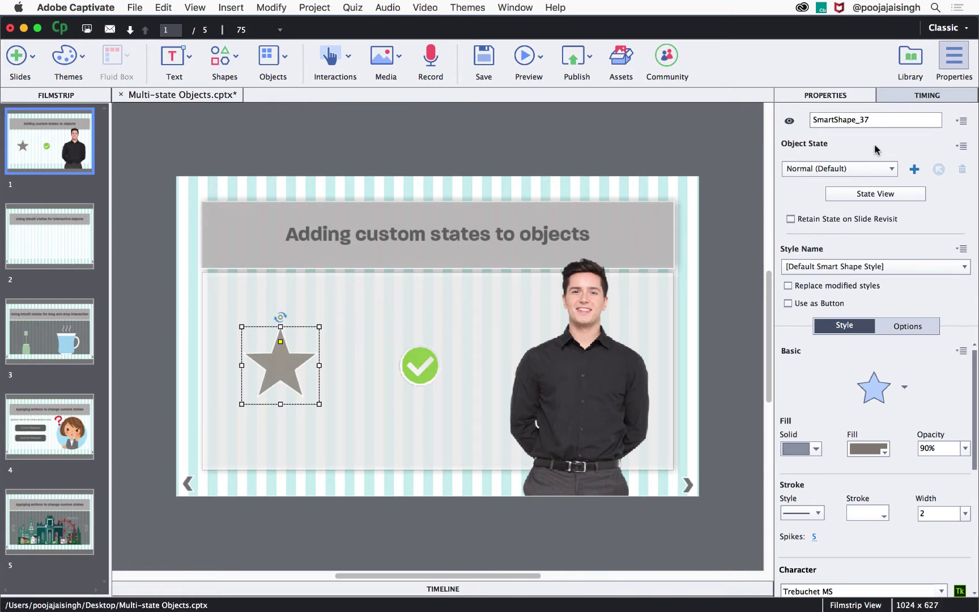
{"action": "left_click", "coordinate": [920, 169]}
{"action": "double_click", "coordinate": [821, 204]}
{"action": "type", "text": "Circle"}
{"action": "left_click", "coordinate": [881, 236]}
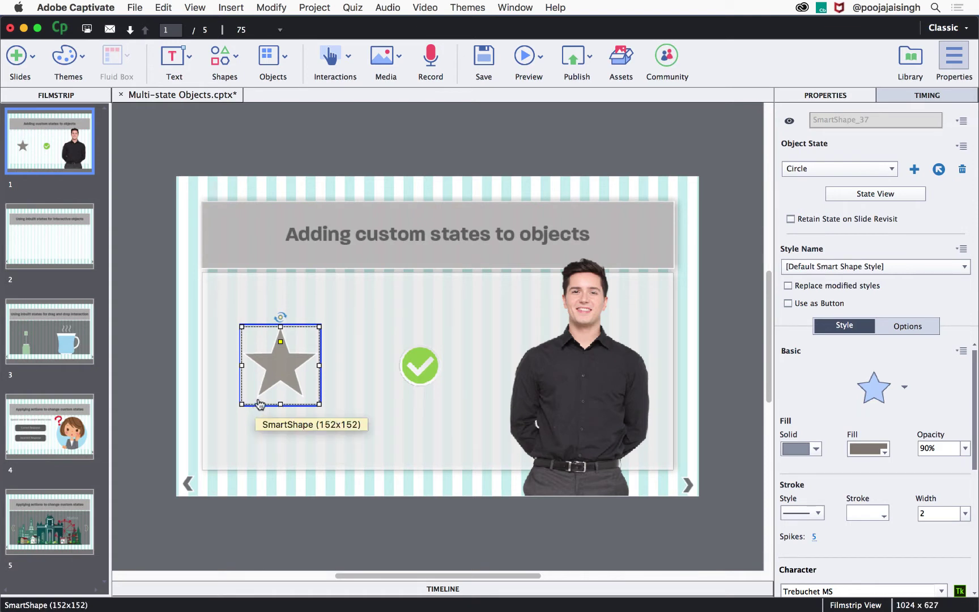
In the Circle state, replace the star with a circle smart shape filled blue.
{"action": "right_click", "coordinate": [277, 372]}
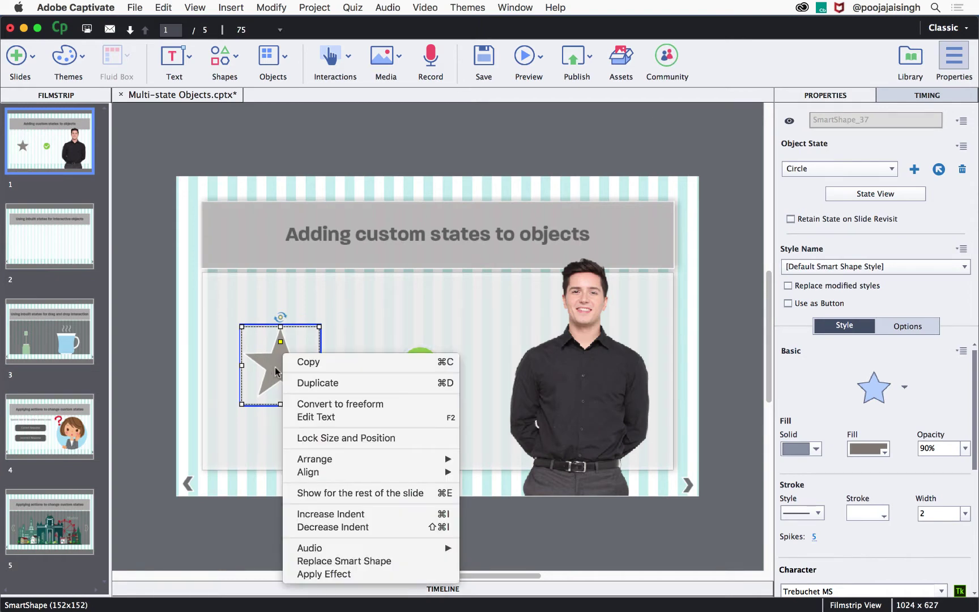
{"action": "left_click", "coordinate": [357, 560]}
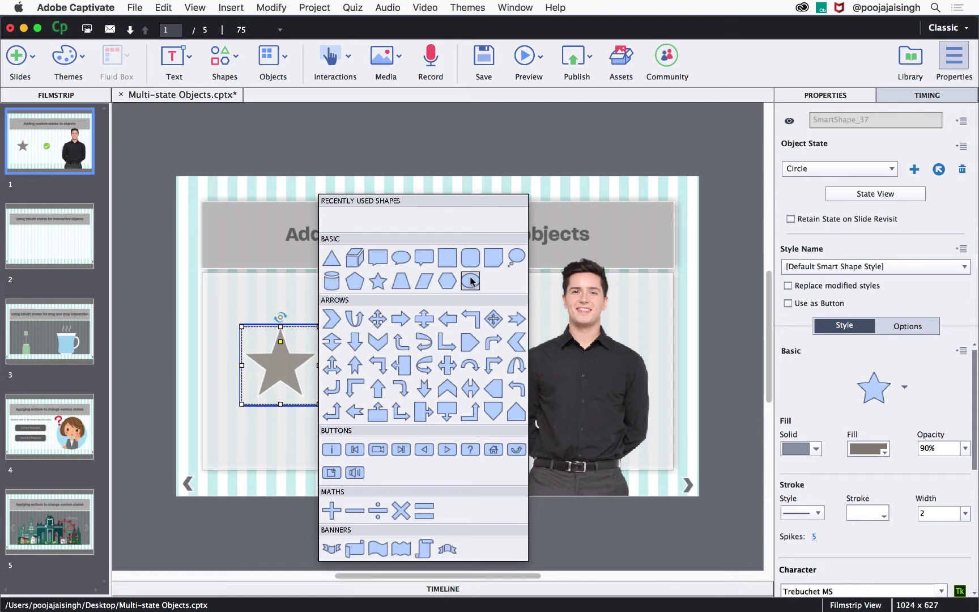
{"action": "left_click", "coordinate": [470, 281]}
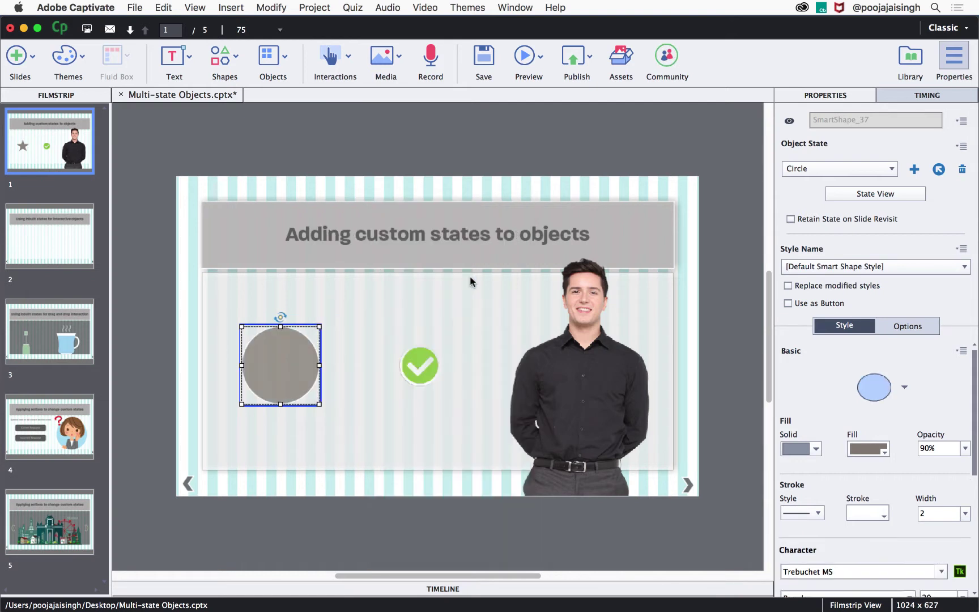
{"action": "left_click", "coordinate": [883, 450]}
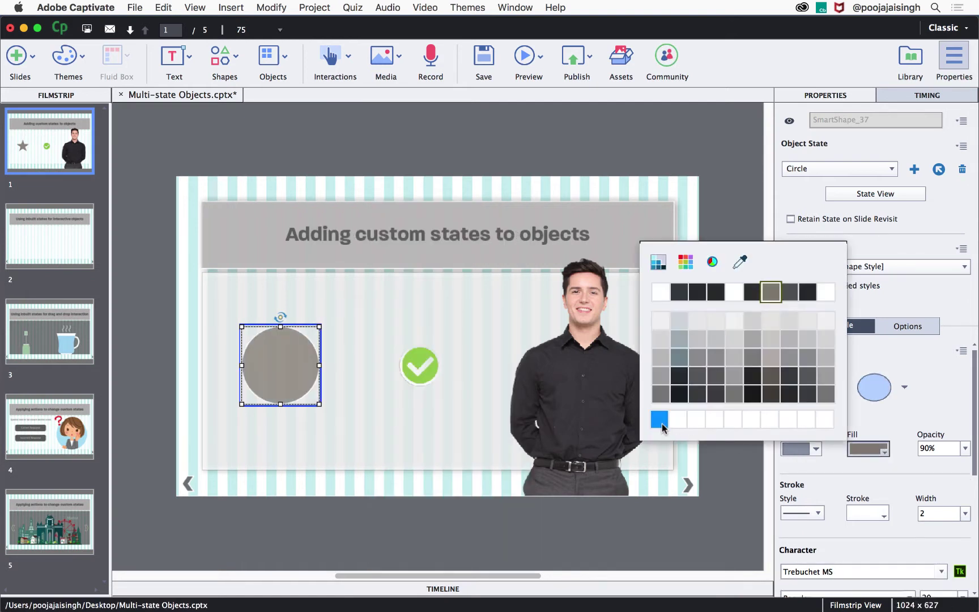
{"action": "left_click", "coordinate": [659, 420]}
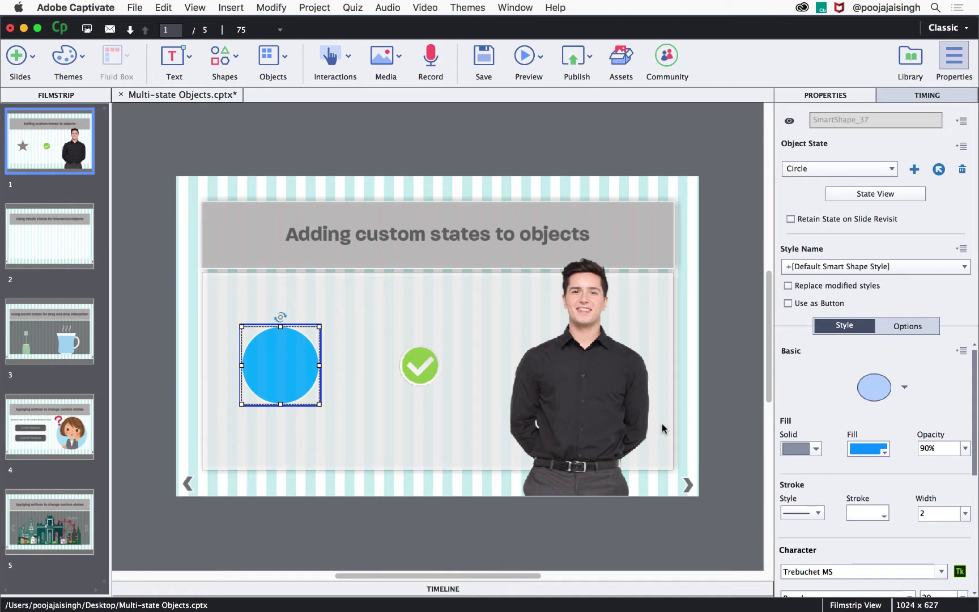
Add another object state to the shape, named 'Triangle'.
{"action": "left_click", "coordinate": [914, 169]}
{"action": "double_click", "coordinate": [822, 203]}
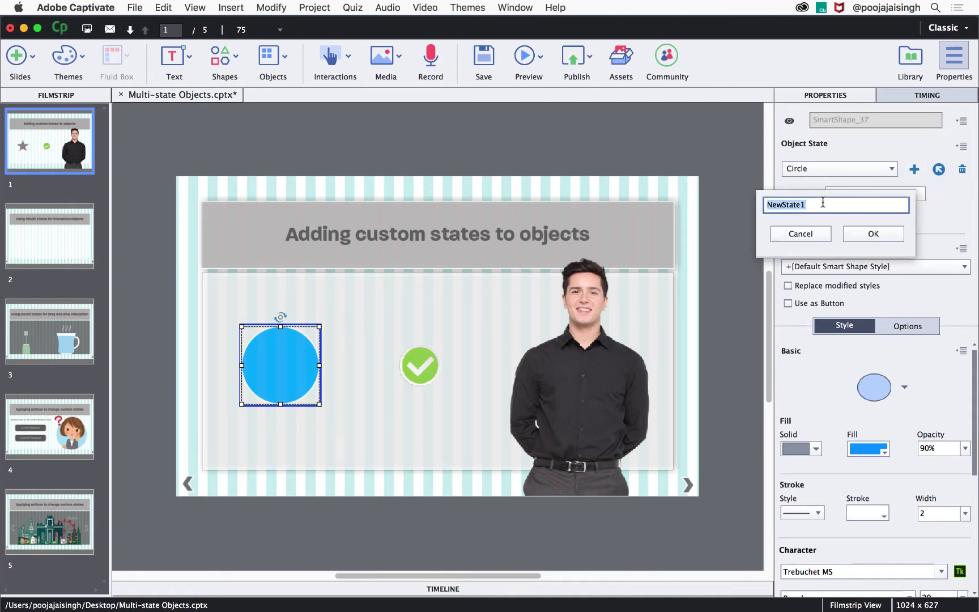
{"action": "type", "text": "Triangle"}
{"action": "left_click", "coordinate": [873, 234]}
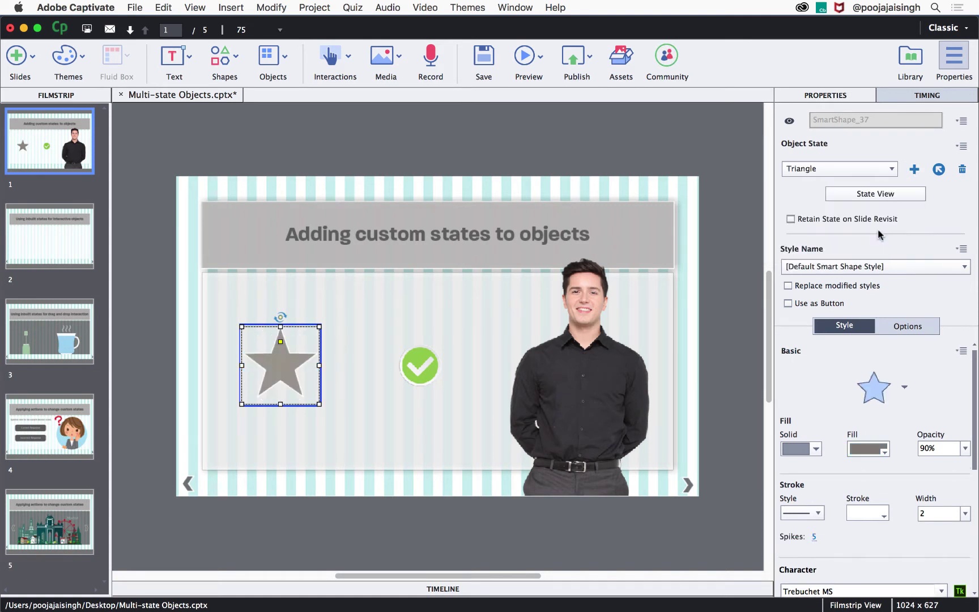
In the Triangle state, replace the shape with a triangle filled bright green.
{"action": "right_click", "coordinate": [282, 355]}
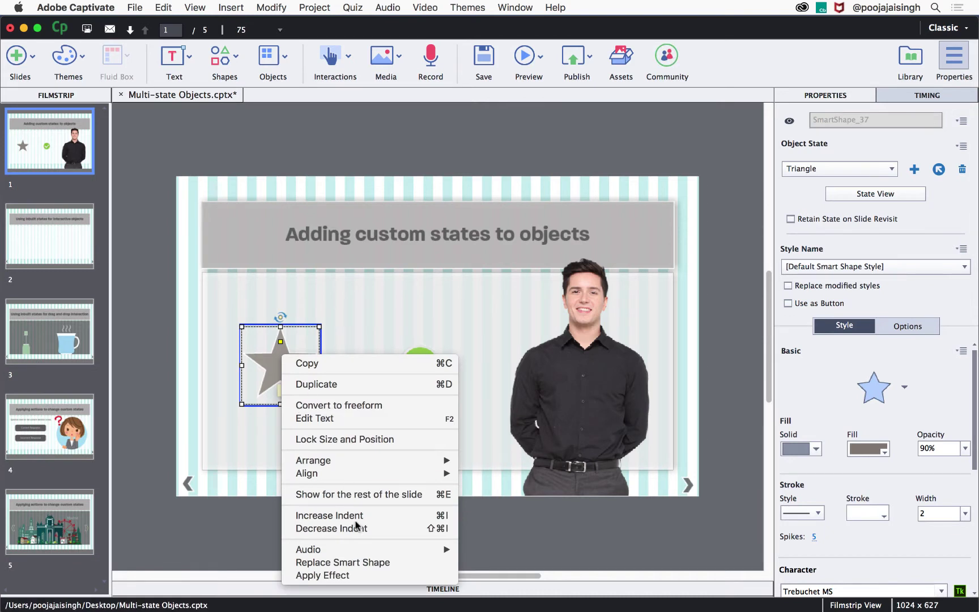
{"action": "left_click", "coordinate": [342, 562]}
{"action": "left_click", "coordinate": [341, 253]}
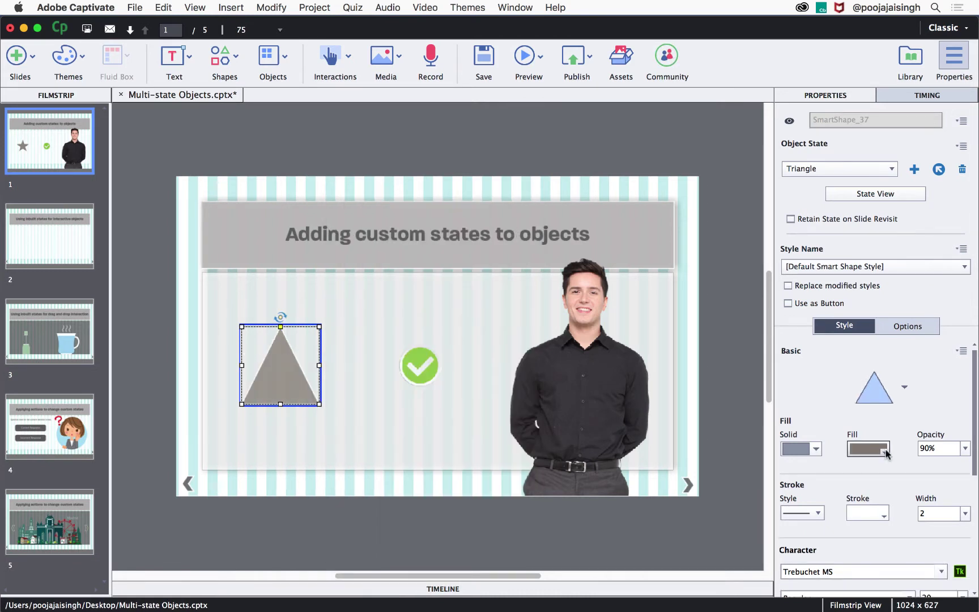
{"action": "left_click", "coordinate": [885, 451]}
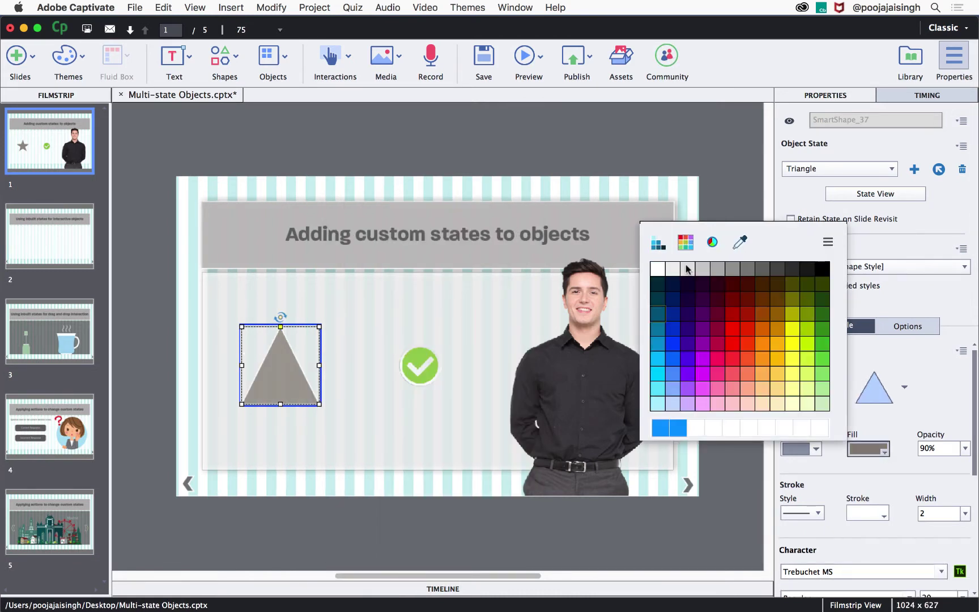
{"action": "left_click", "coordinate": [822, 344]}
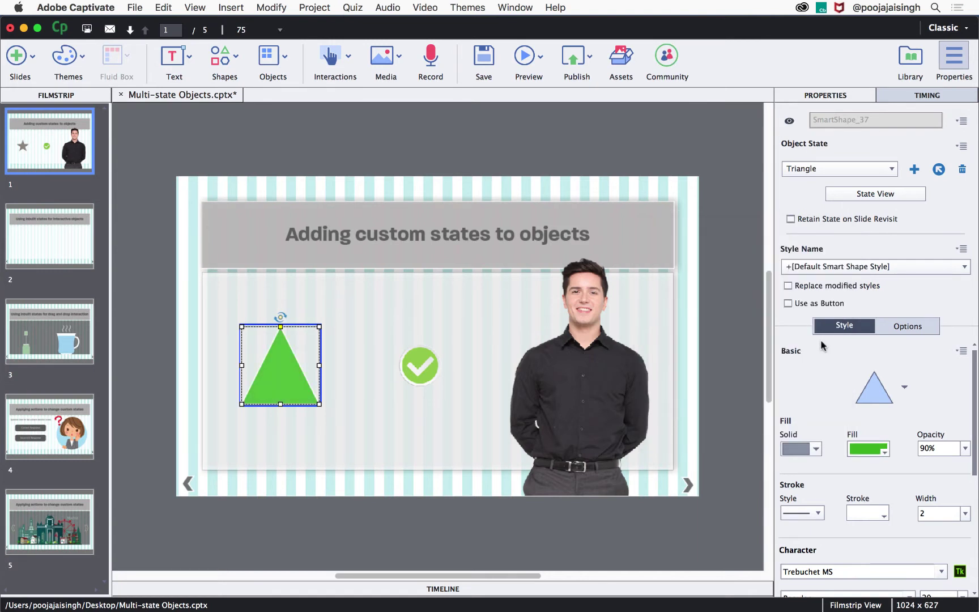
{"action": "left_click", "coordinate": [859, 168]}
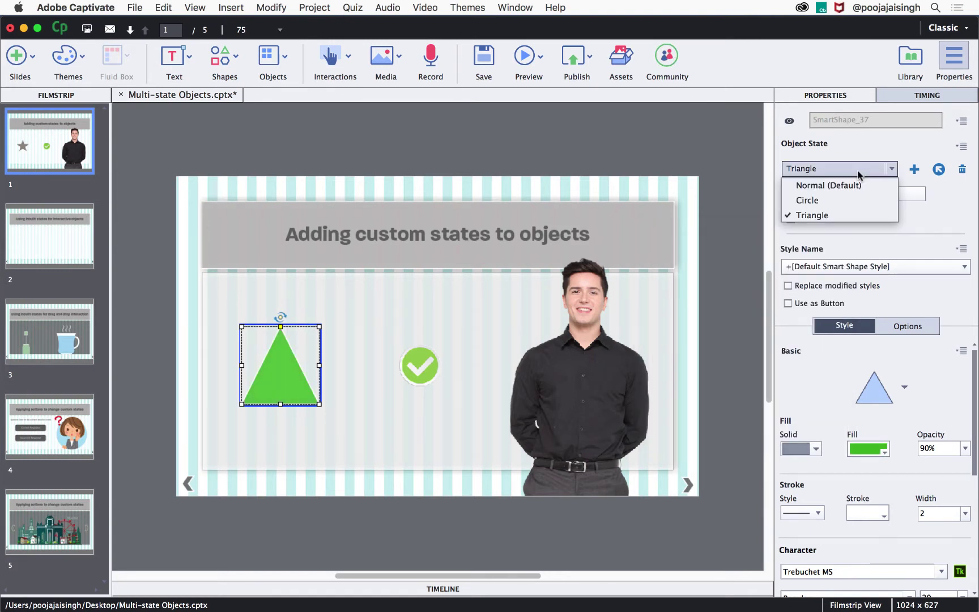
{"action": "left_click", "coordinate": [853, 184]}
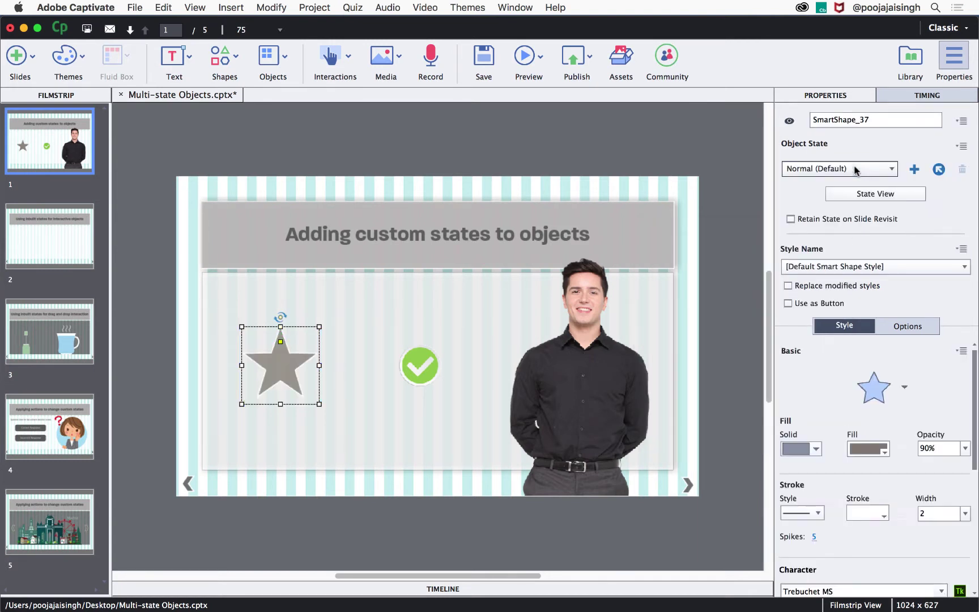
{"action": "left_click", "coordinate": [854, 168]}
{"action": "left_click", "coordinate": [831, 201]}
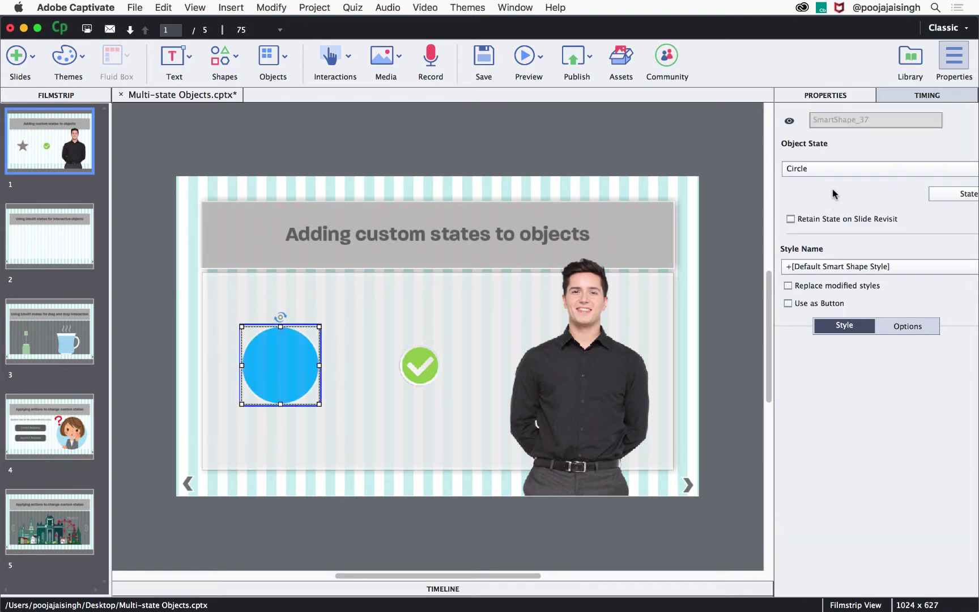
{"action": "left_click", "coordinate": [832, 169]}
{"action": "left_click", "coordinate": [827, 215]}
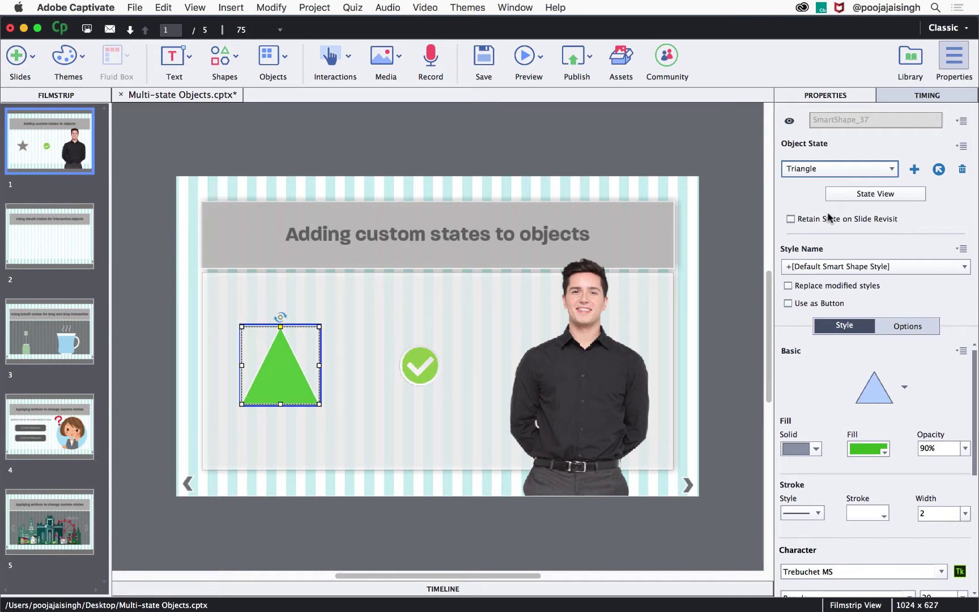
Open State View for the shape and work in its Circle state.
{"action": "left_click", "coordinate": [852, 199]}
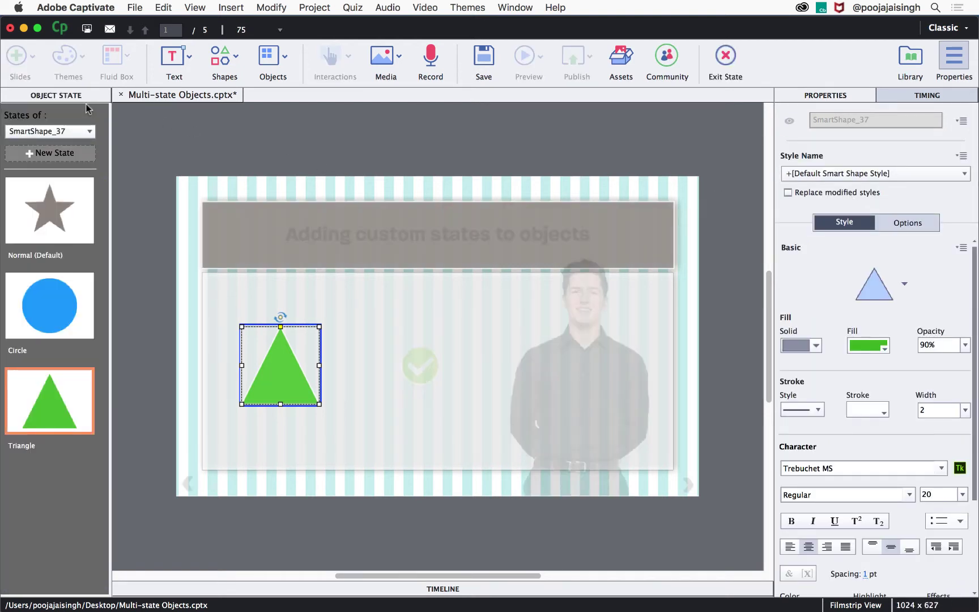
{"action": "left_click", "coordinate": [76, 160]}
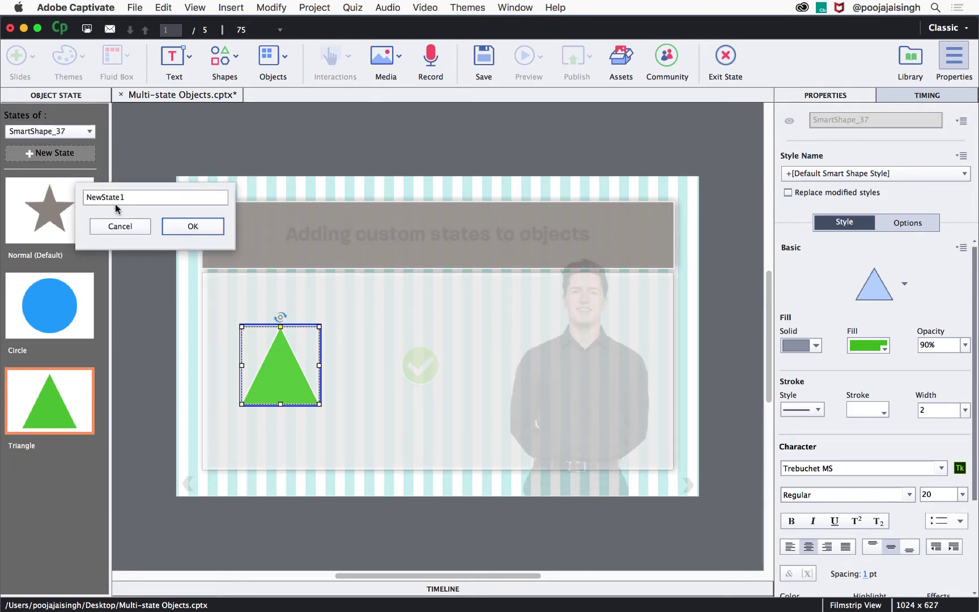
{"action": "left_click", "coordinate": [122, 226]}
{"action": "right_click", "coordinate": [59, 299]}
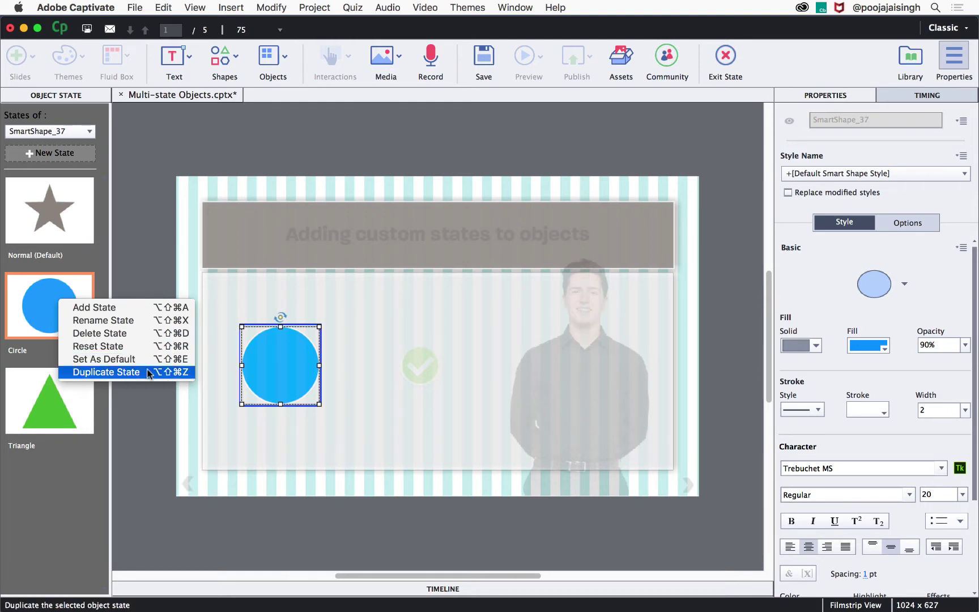
{"action": "key", "text": "Escape"}
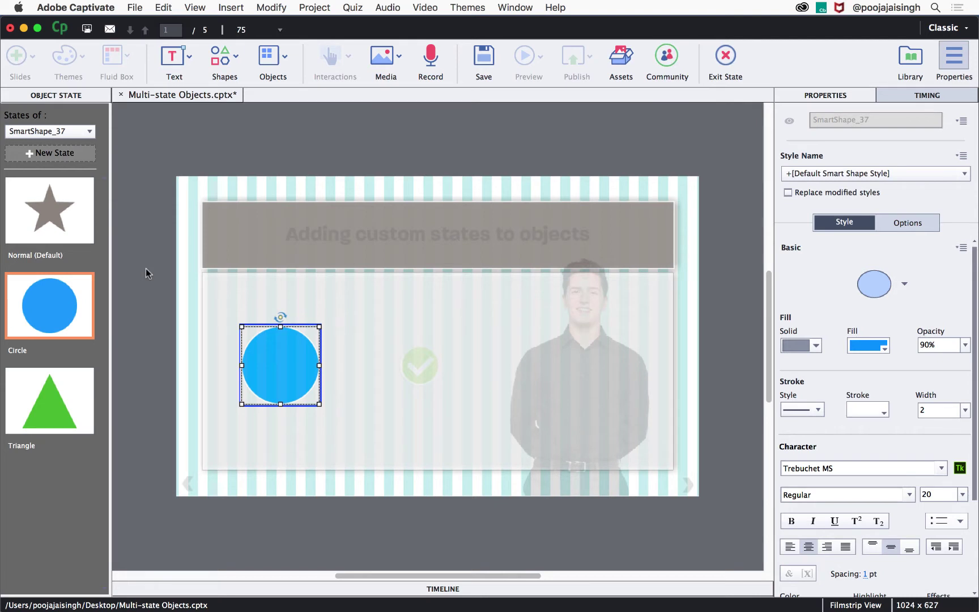
Draw a grey triangle beside the blue circle, then exit state editing.
{"action": "left_click", "coordinate": [225, 57]}
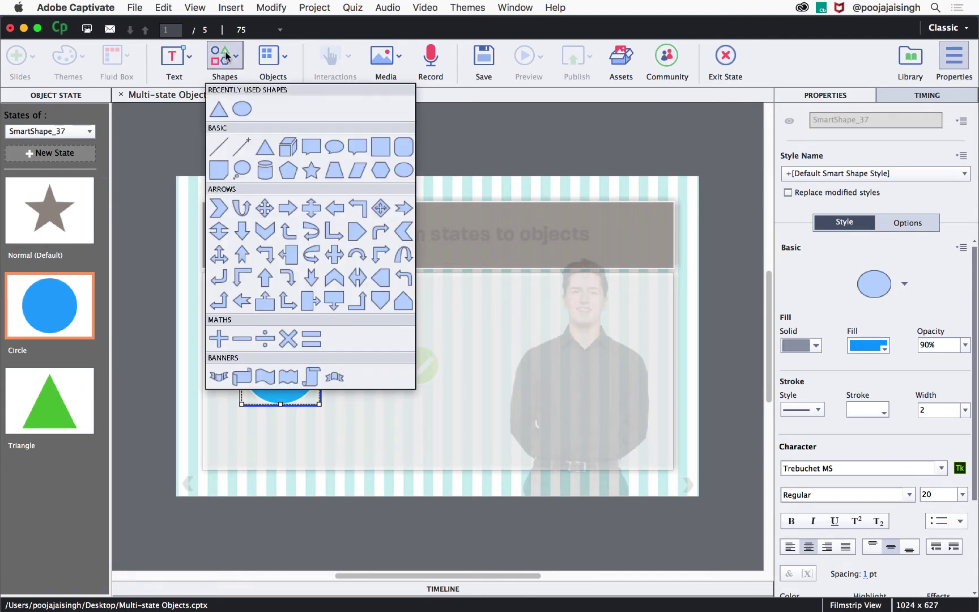
{"action": "left_click", "coordinate": [262, 145]}
{"action": "left_click_drag", "start_coordinate": [343, 349], "coordinate": [389, 376]}
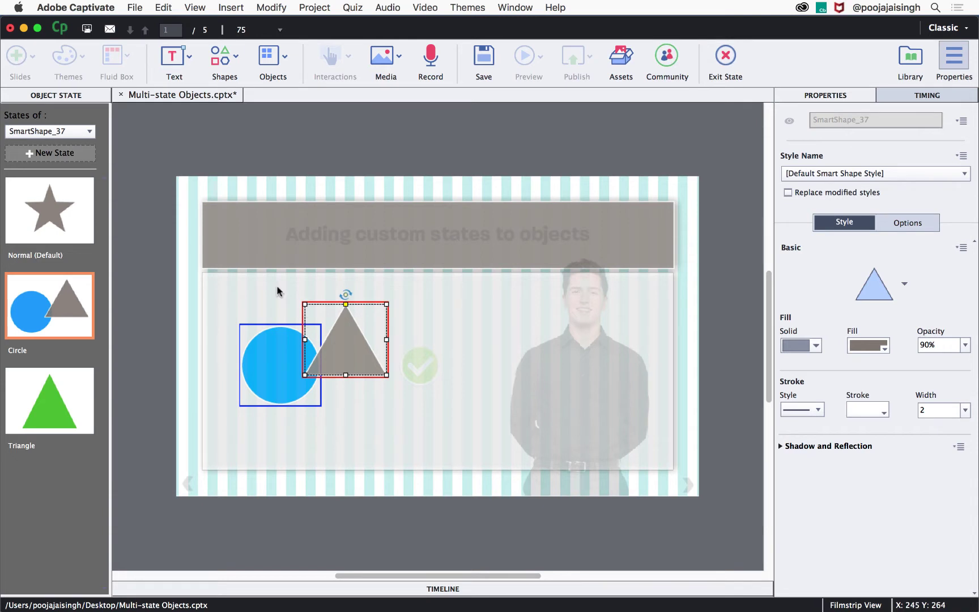
{"action": "left_click", "coordinate": [727, 56]}
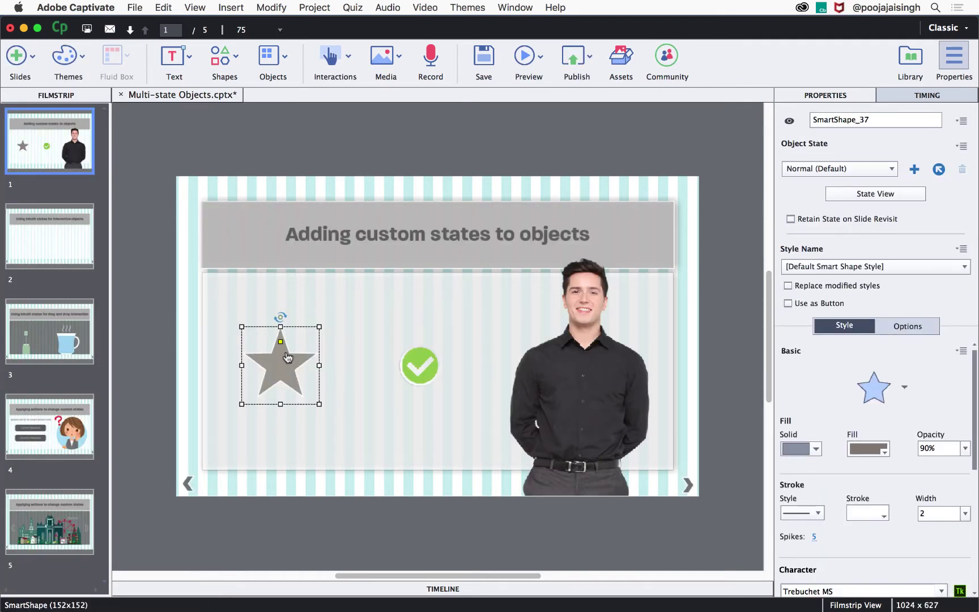
Give the green check mark image a new state, NewState1.
{"action": "left_click", "coordinate": [416, 364]}
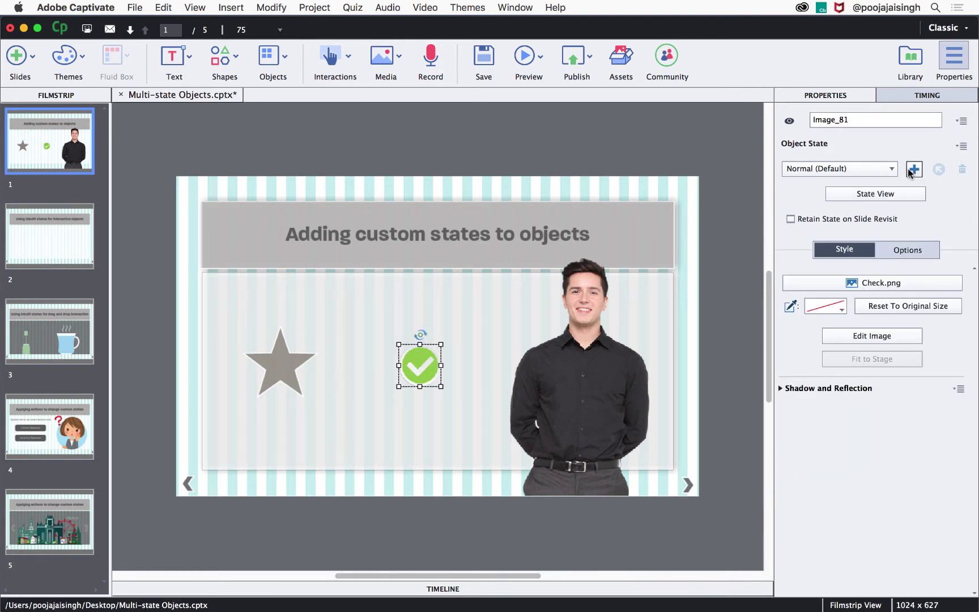
{"action": "left_click", "coordinate": [912, 168]}
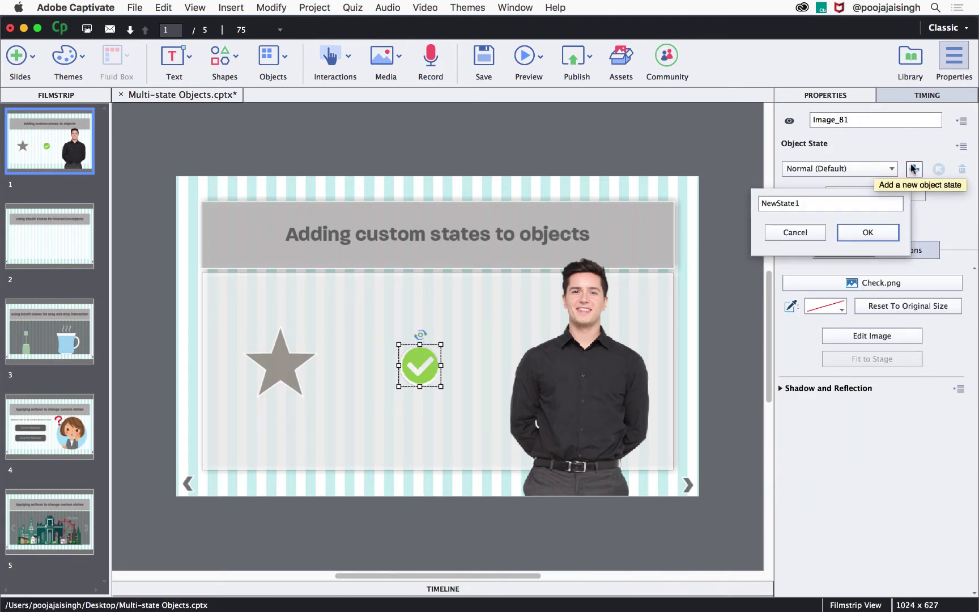
{"action": "left_click", "coordinate": [854, 234]}
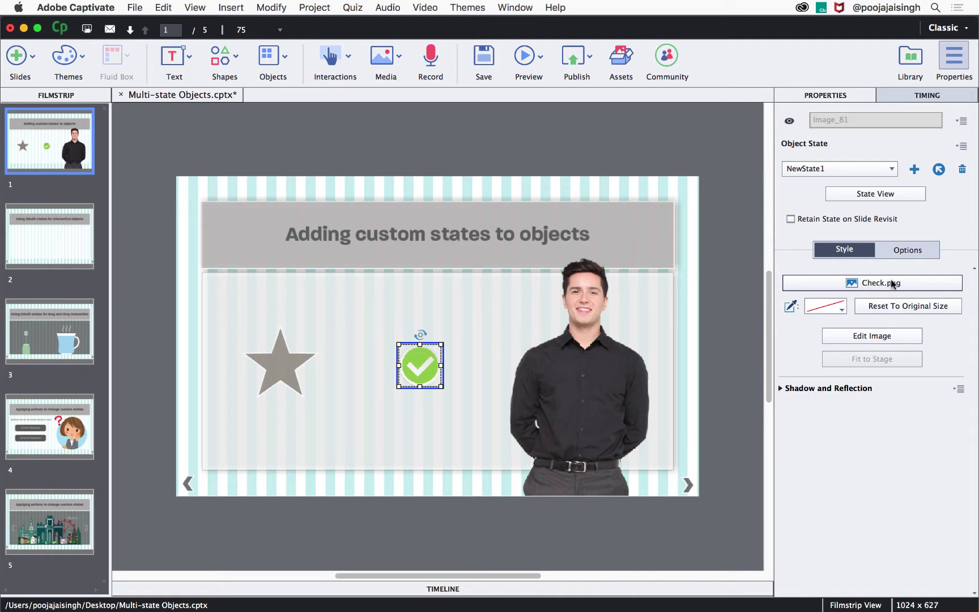
Make NewState1 show the Cross.png image from the library.
{"action": "left_click", "coordinate": [892, 283]}
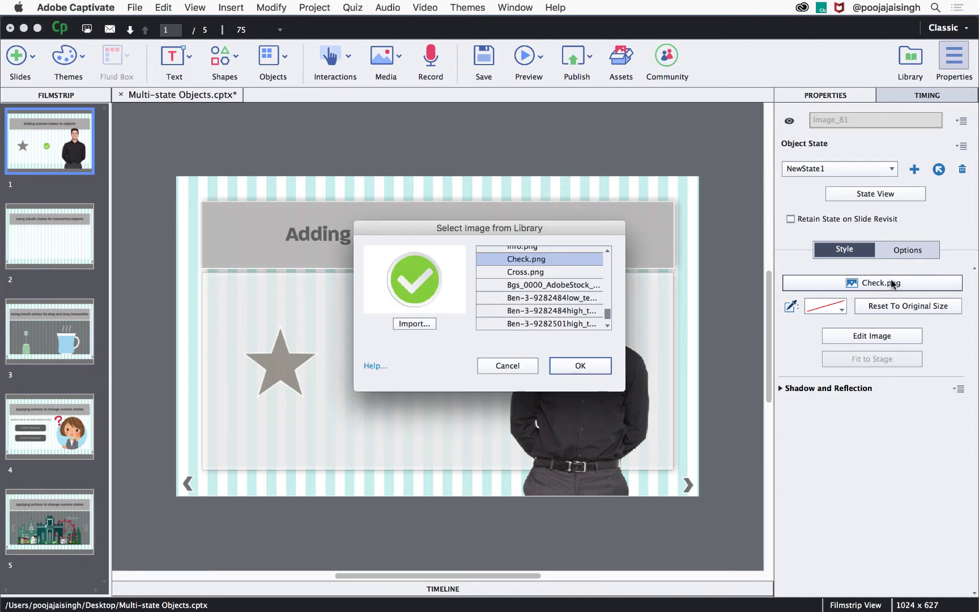
{"action": "left_click", "coordinate": [517, 271]}
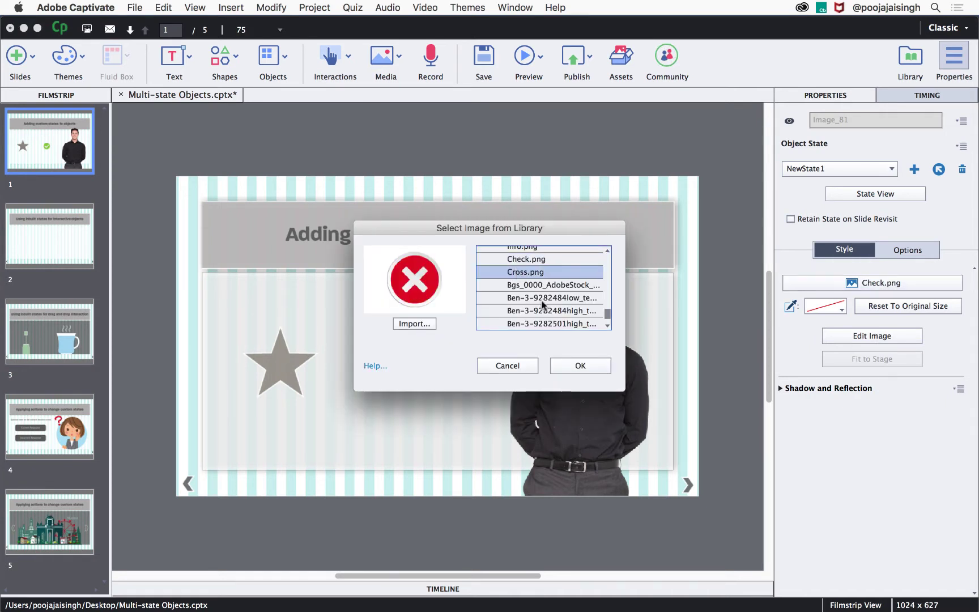
{"action": "left_click", "coordinate": [580, 365]}
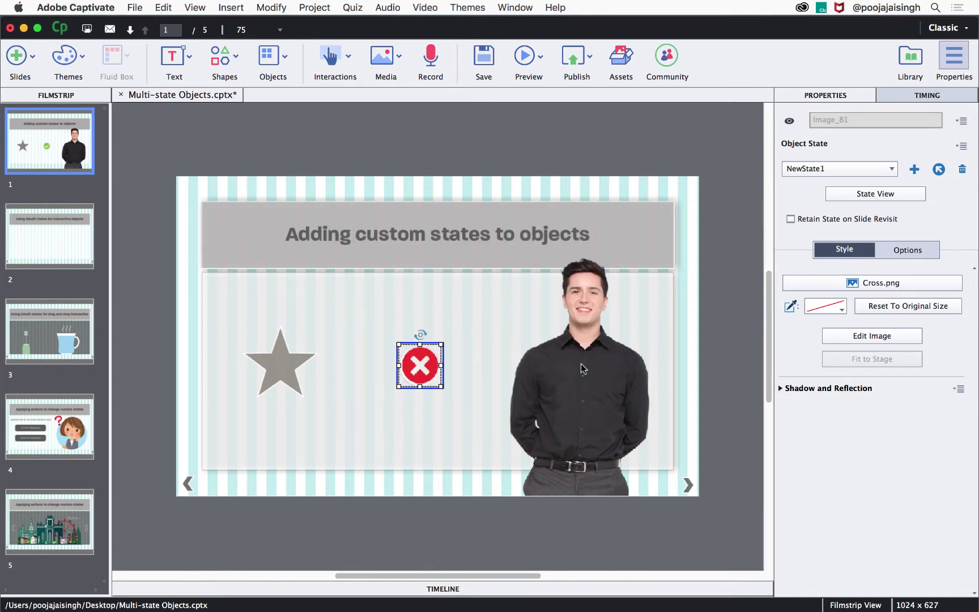
{"action": "left_click", "coordinate": [732, 362]}
{"action": "left_click", "coordinate": [598, 375]}
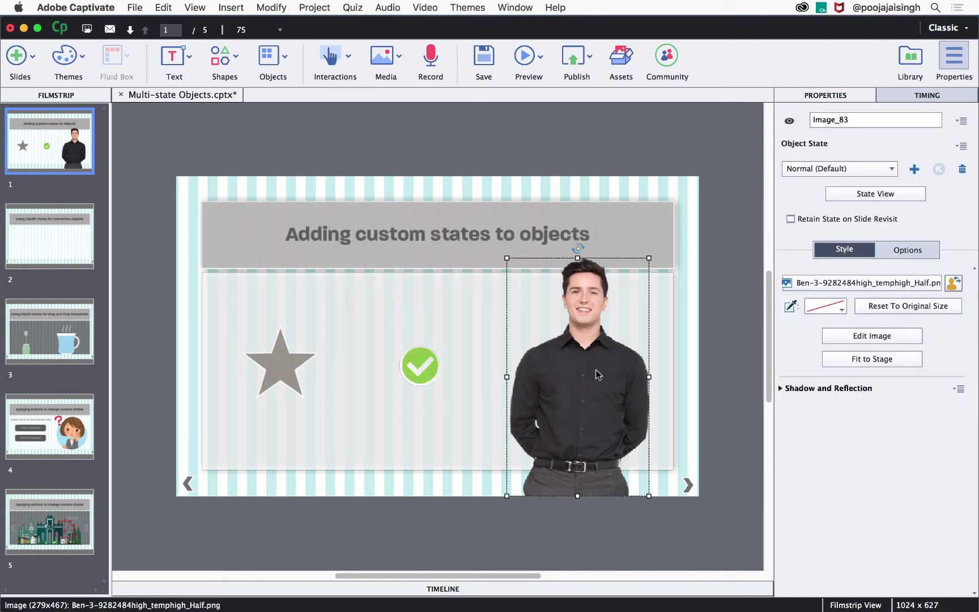
Add NewState1 to the man, showing the arms-raised character in high-resolution half length.
{"action": "left_click", "coordinate": [914, 168]}
{"action": "left_click", "coordinate": [855, 242]}
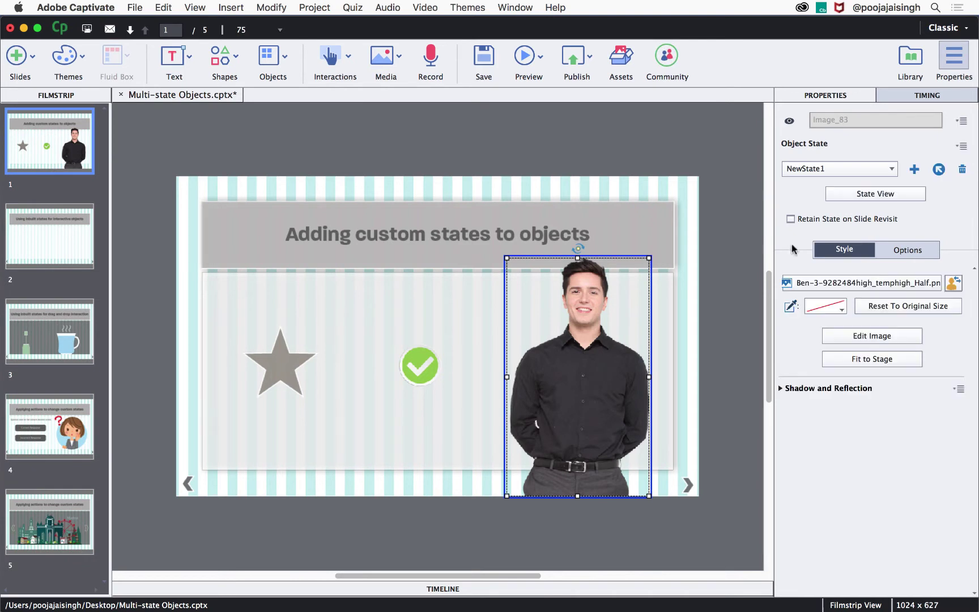
{"action": "left_click", "coordinate": [954, 286]}
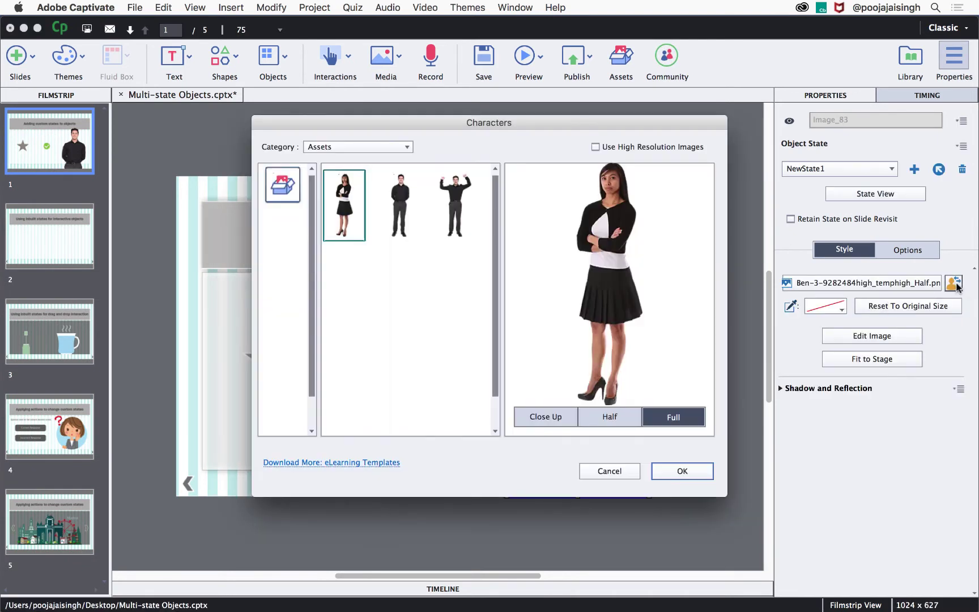
{"action": "left_click", "coordinate": [444, 202]}
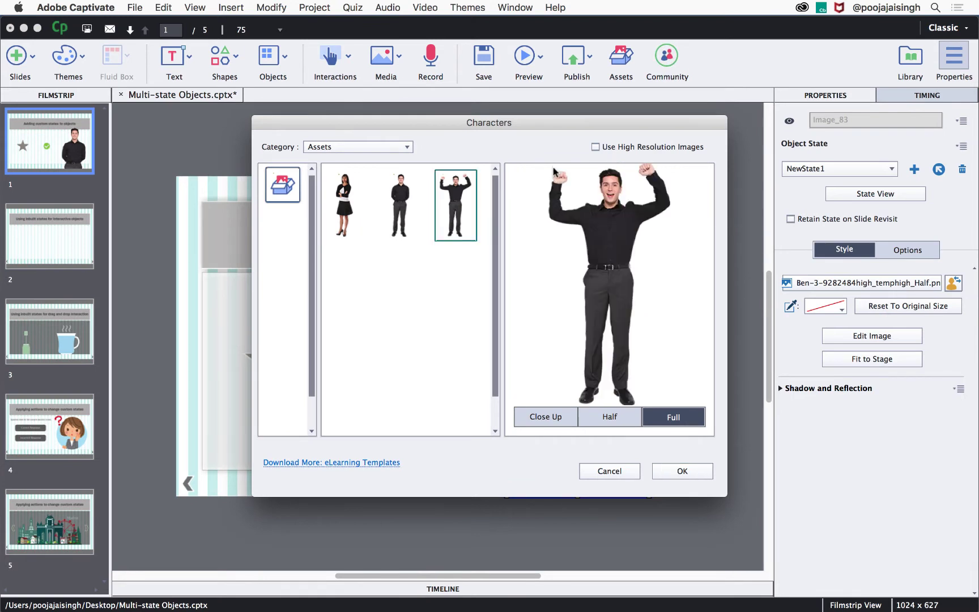
{"action": "left_click", "coordinate": [595, 147]}
{"action": "left_click", "coordinate": [609, 416]}
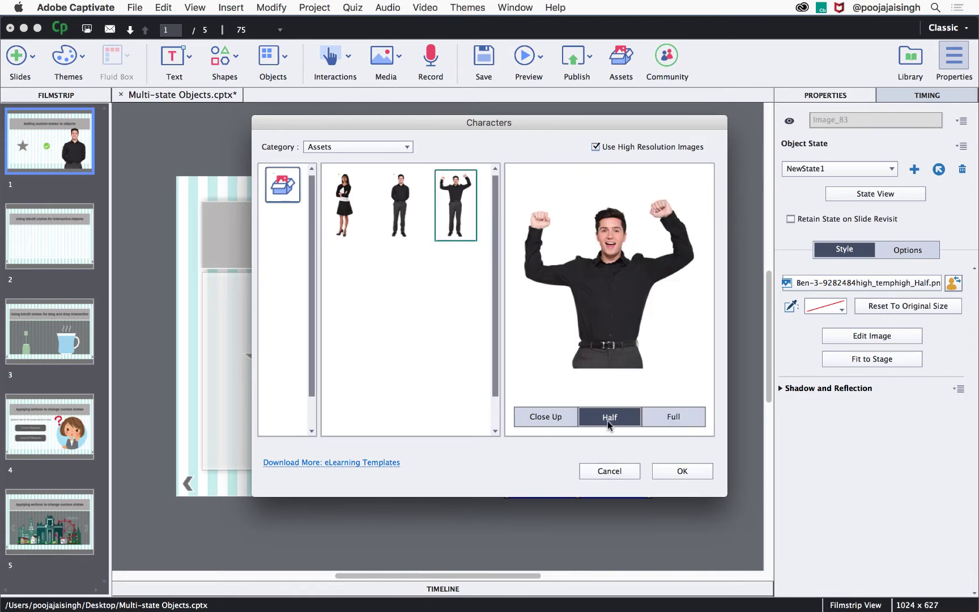
{"action": "left_click", "coordinate": [663, 469]}
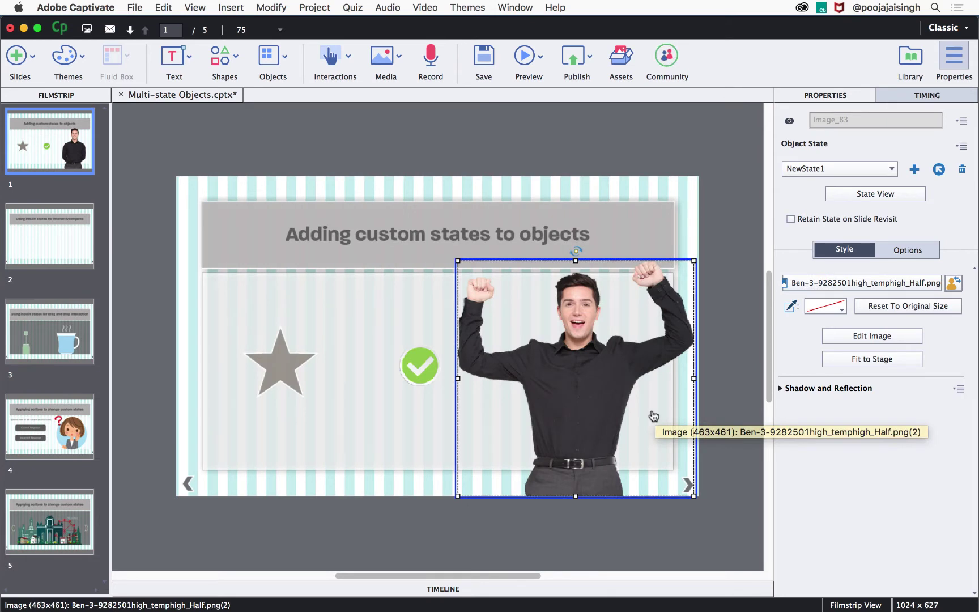
Switch to slide 2, 'Using inbuilt states for interactive objects'.
{"action": "left_click", "coordinate": [730, 430]}
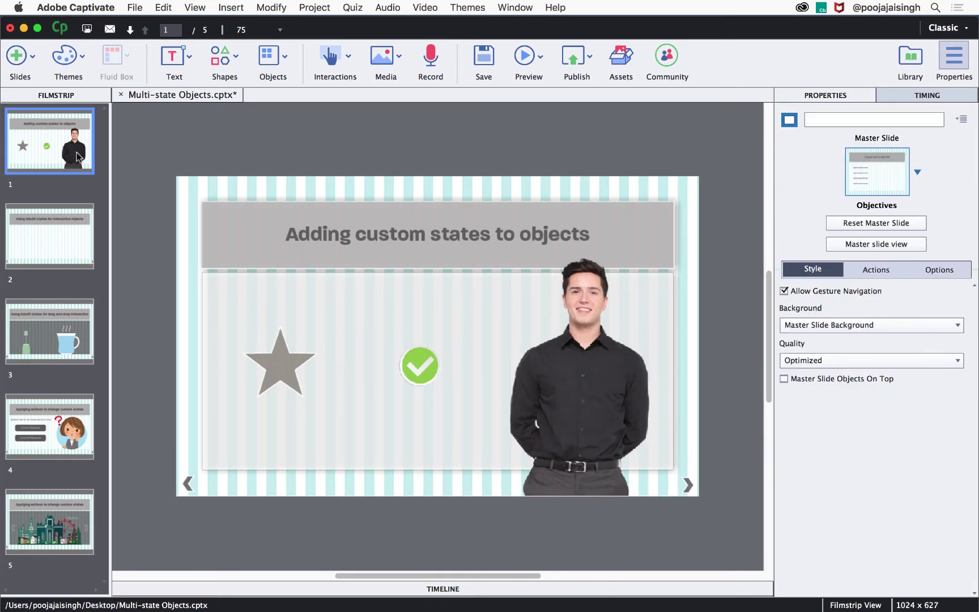
{"action": "left_click", "coordinate": [81, 238]}
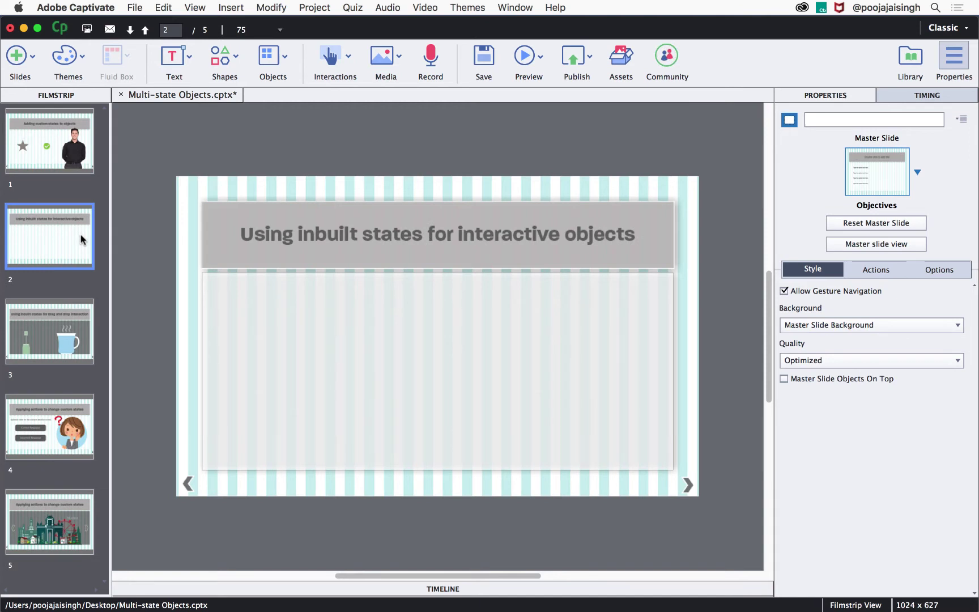
{"action": "left_click", "coordinate": [232, 66]}
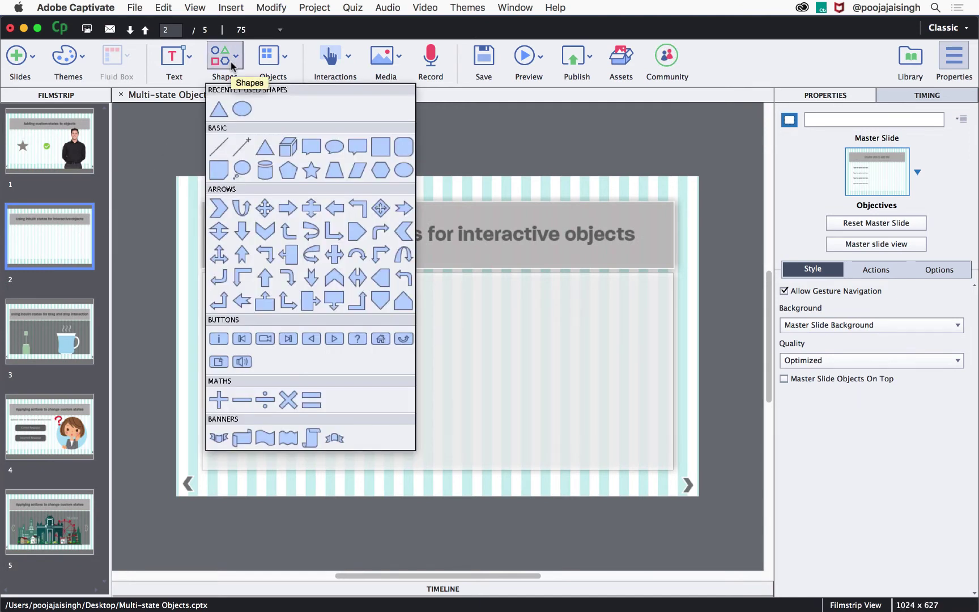
Draw a rounded rectangle on slide 2 and set it to Use as Button.
{"action": "left_click", "coordinate": [404, 147]}
{"action": "left_click_drag", "start_coordinate": [267, 328], "coordinate": [436, 366]}
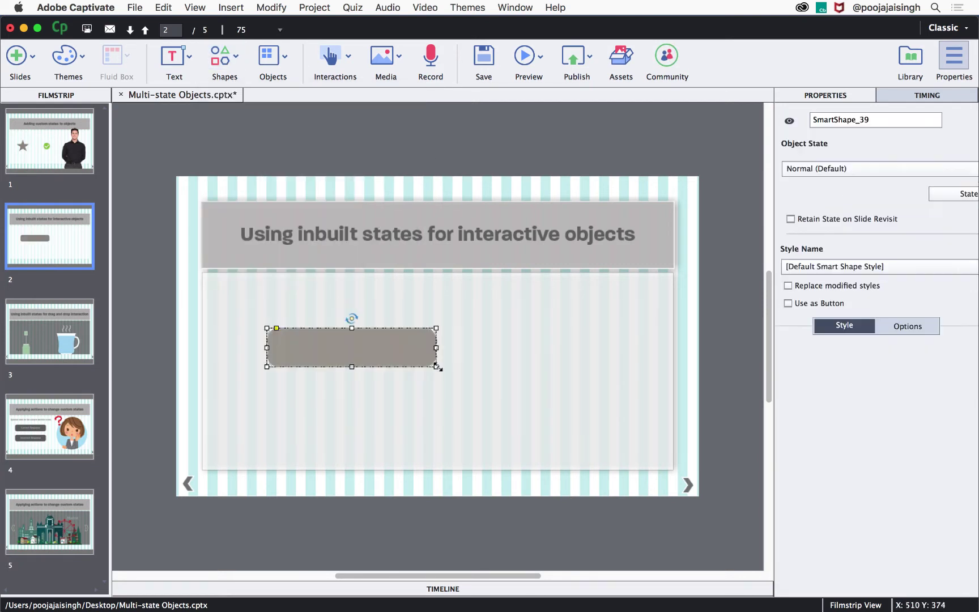
{"action": "left_click", "coordinate": [787, 303]}
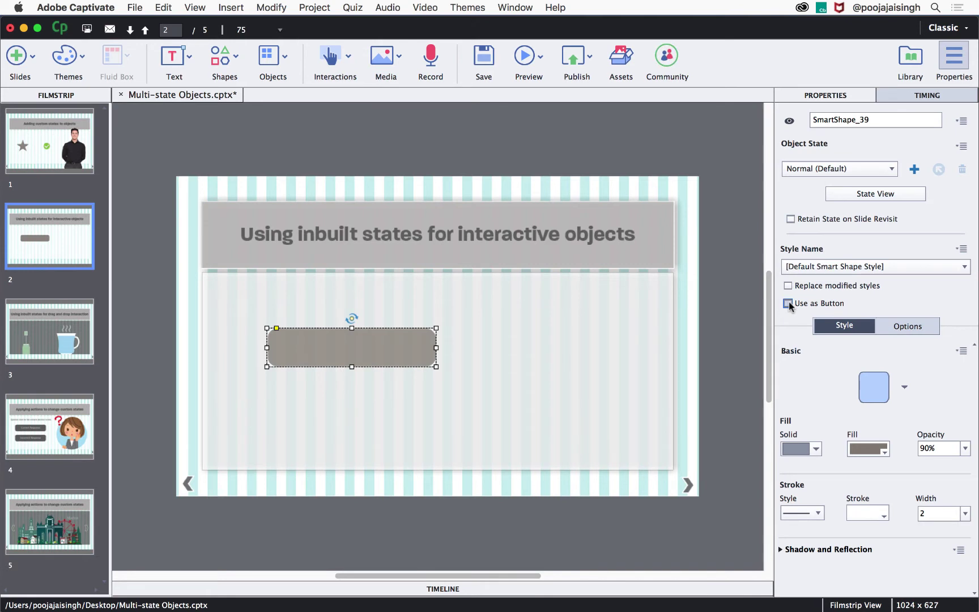
Inspect the button's inbuilt RollOver and Down states.
{"action": "left_click", "coordinate": [891, 168]}
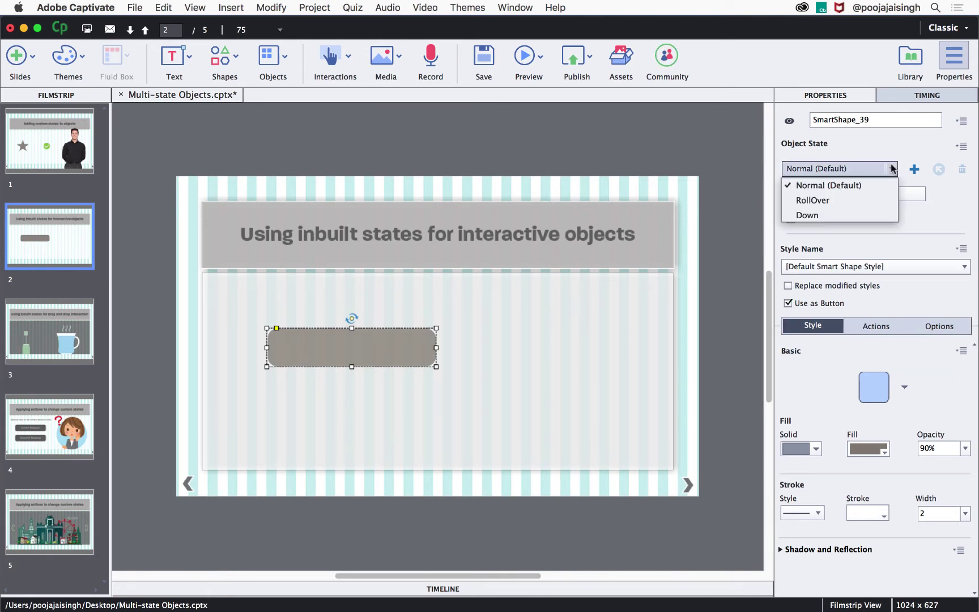
{"action": "left_click", "coordinate": [843, 201]}
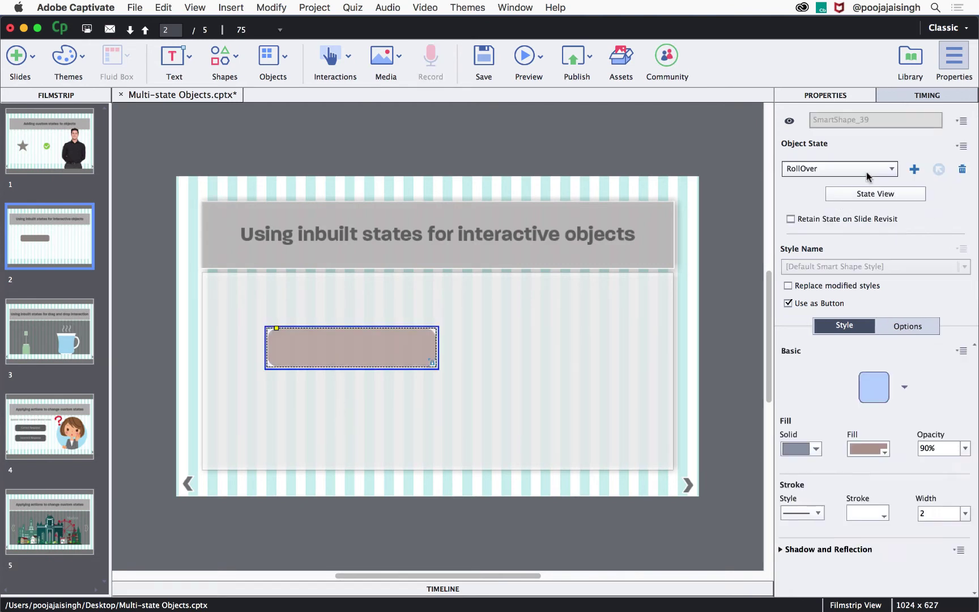
{"action": "left_click", "coordinate": [863, 174]}
{"action": "left_click", "coordinate": [841, 214]}
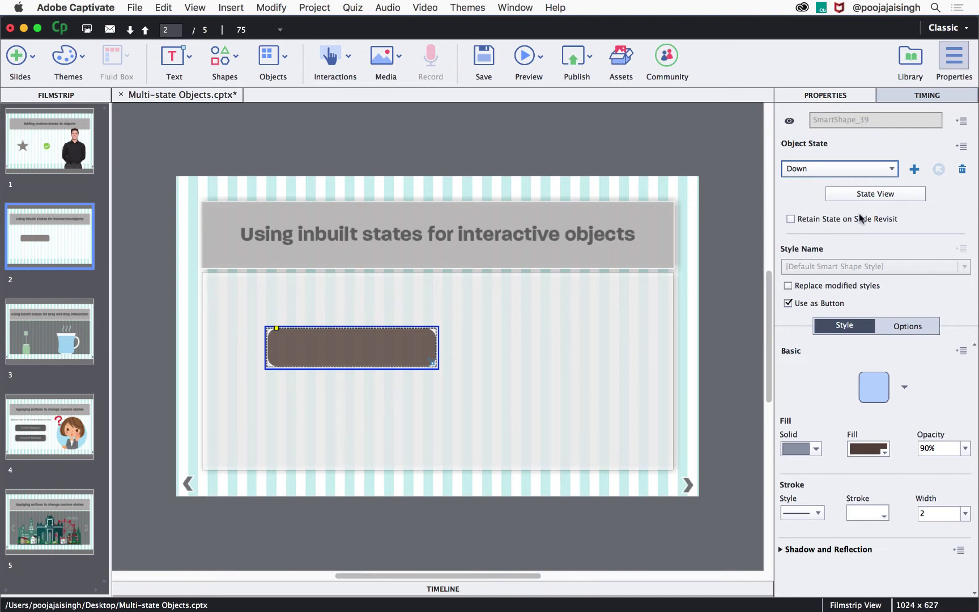
{"action": "left_click", "coordinate": [914, 169]}
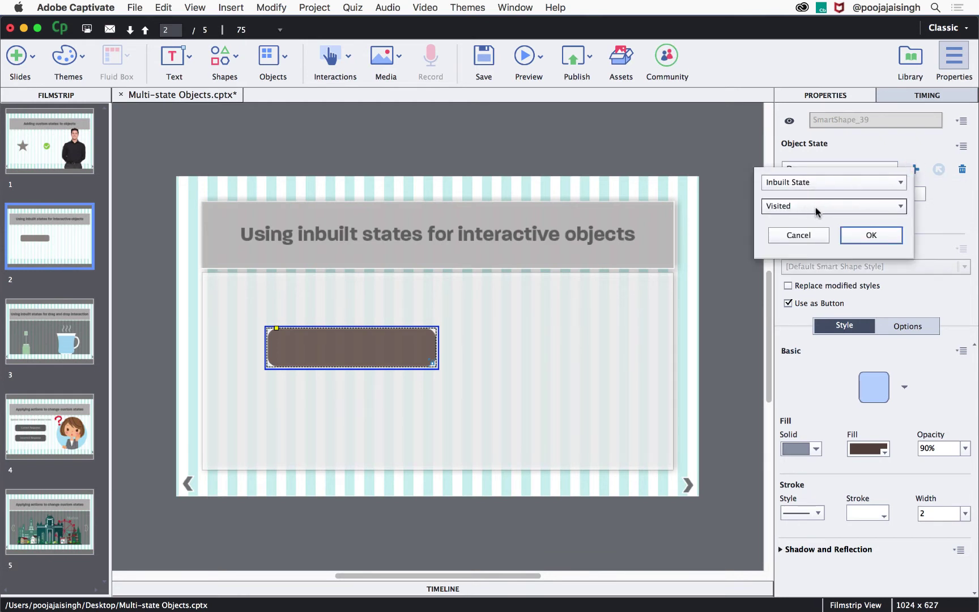
Add the inbuilt Visited state filled green, then preview the project from slide 2.
{"action": "left_click", "coordinate": [872, 235]}
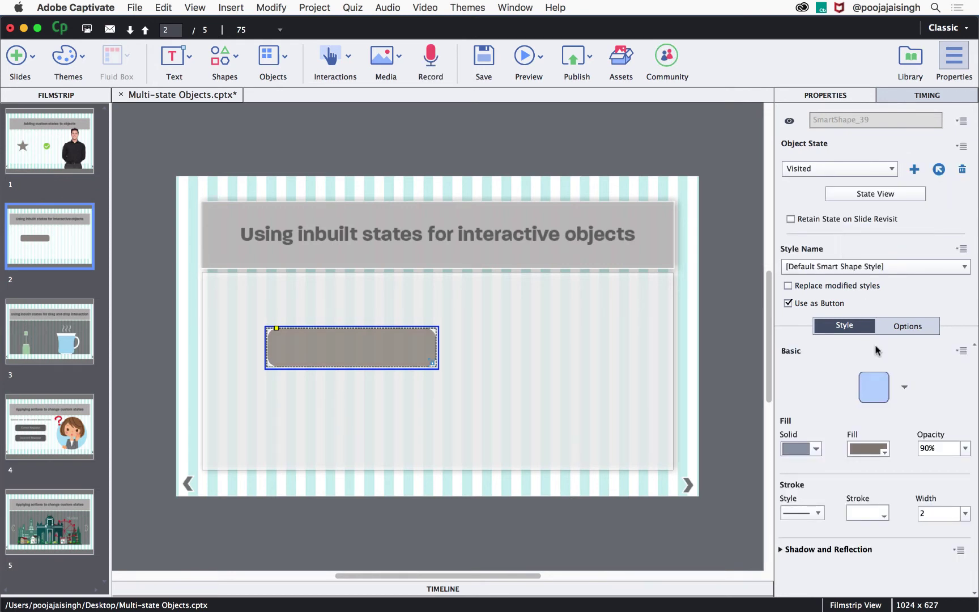
{"action": "left_click", "coordinate": [882, 451]}
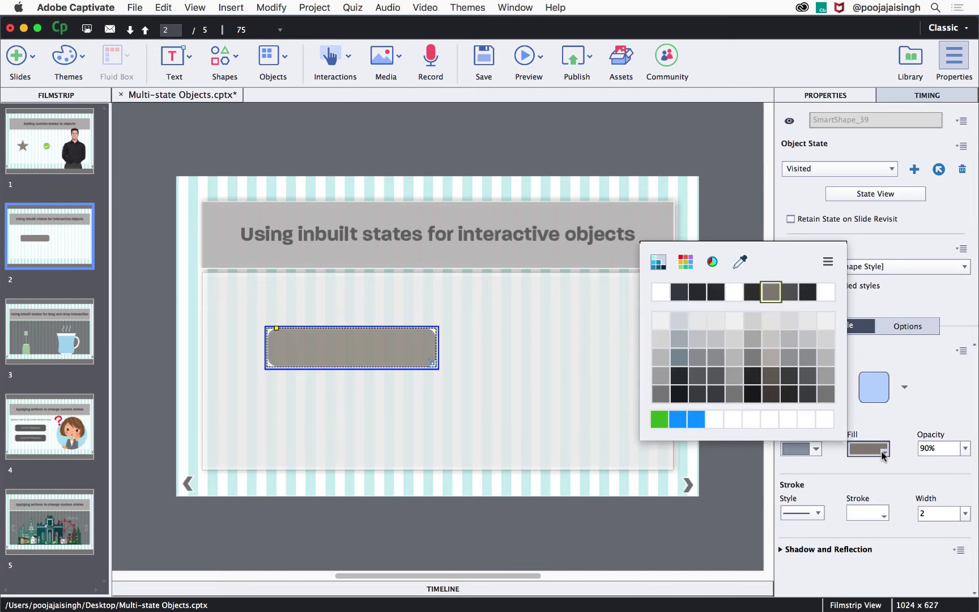
{"action": "left_click", "coordinate": [659, 419]}
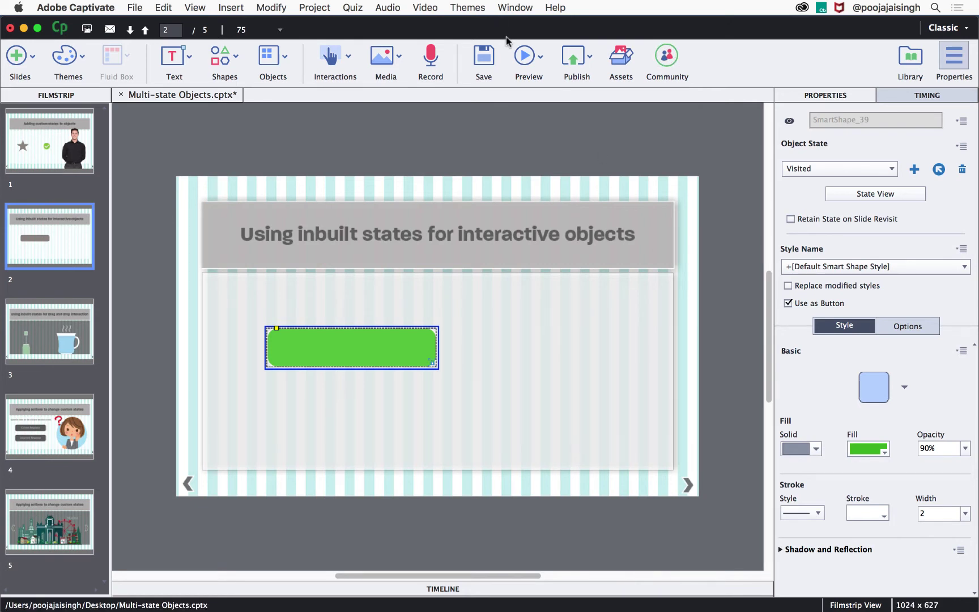
{"action": "left_click", "coordinate": [524, 58]}
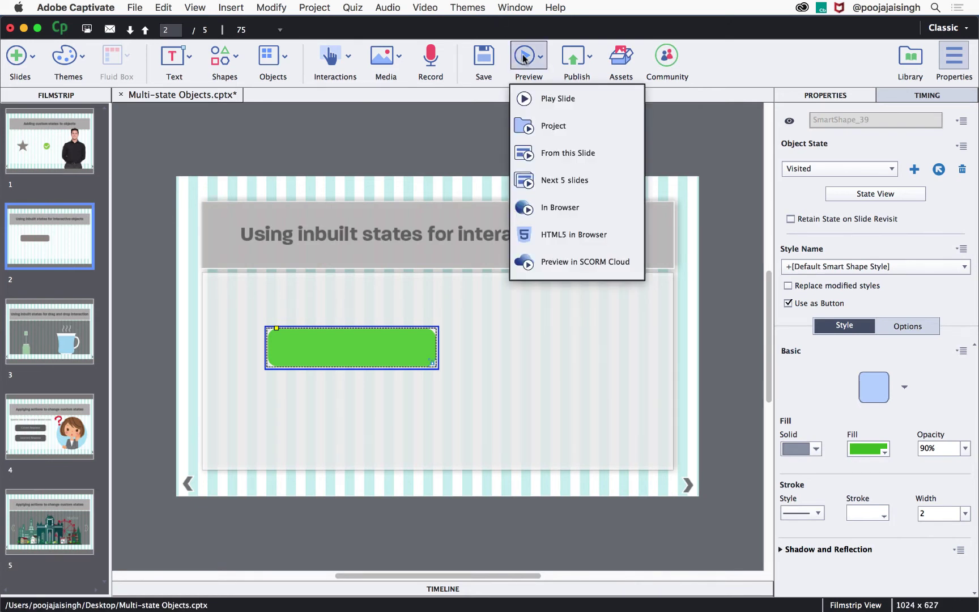
{"action": "left_click", "coordinate": [548, 148]}
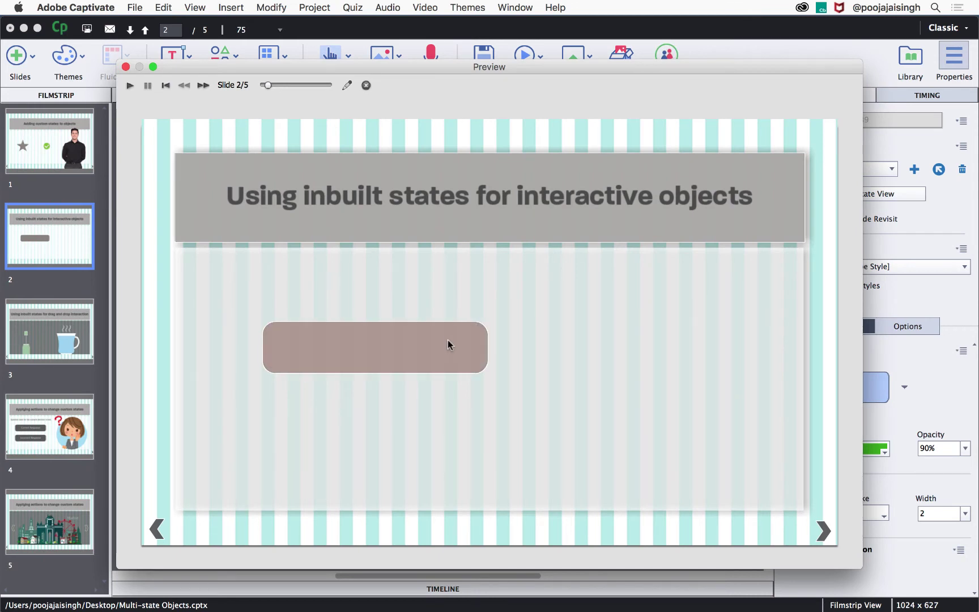
{"action": "left_click", "coordinate": [448, 339]}
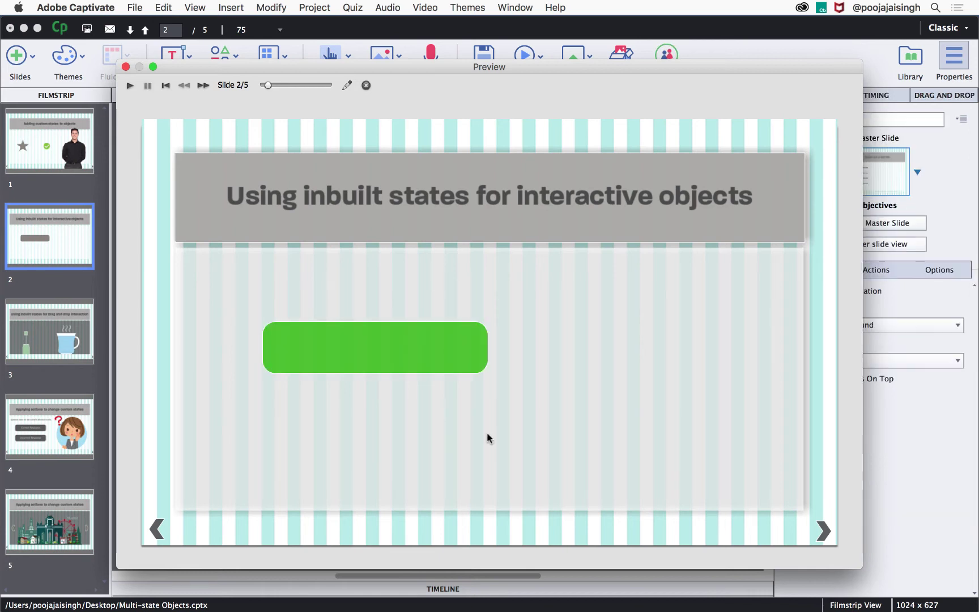
{"action": "left_click", "coordinate": [824, 530]}
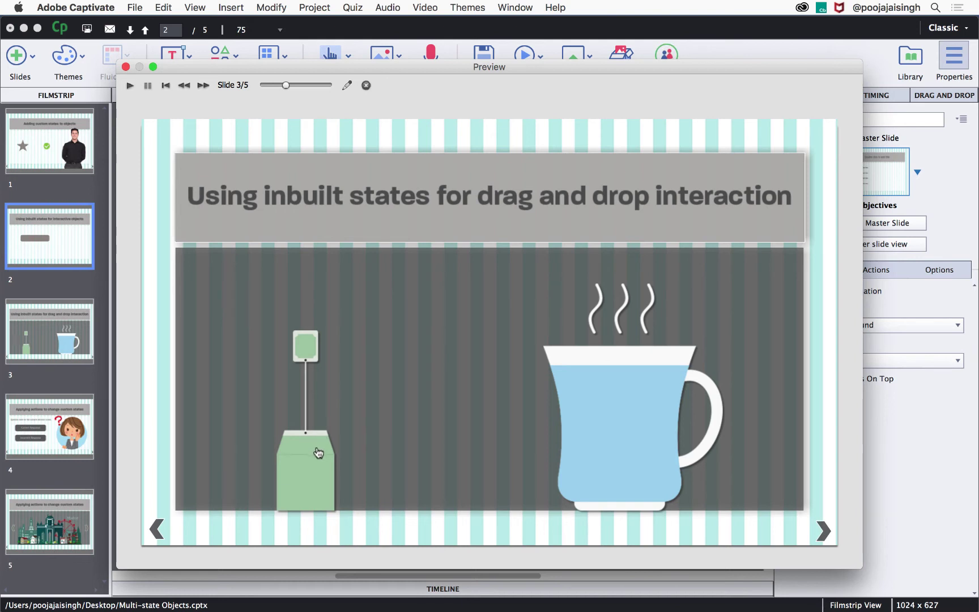
{"action": "left_click_drag", "start_coordinate": [318, 451], "coordinate": [640, 366]}
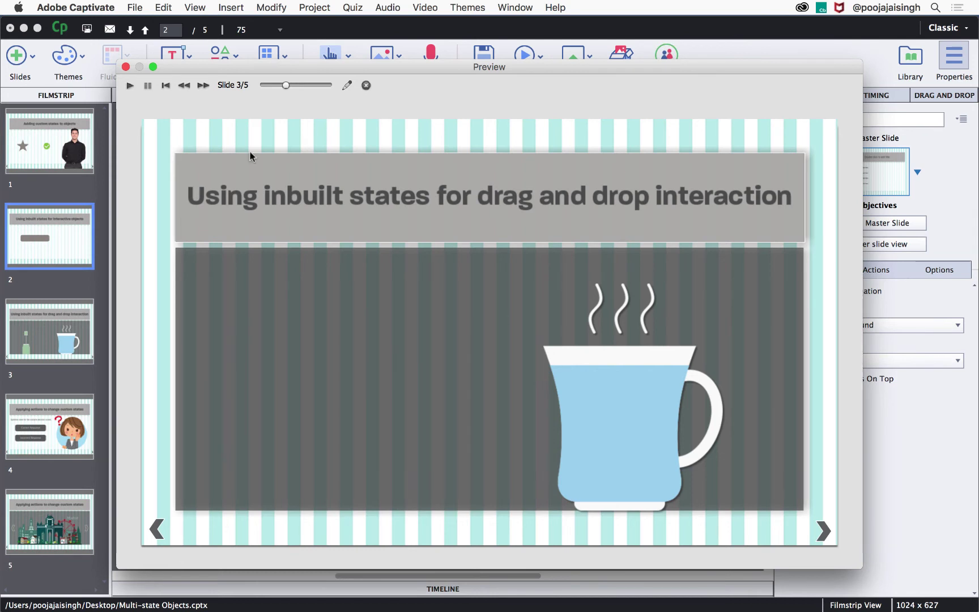
{"action": "left_click", "coordinate": [126, 67]}
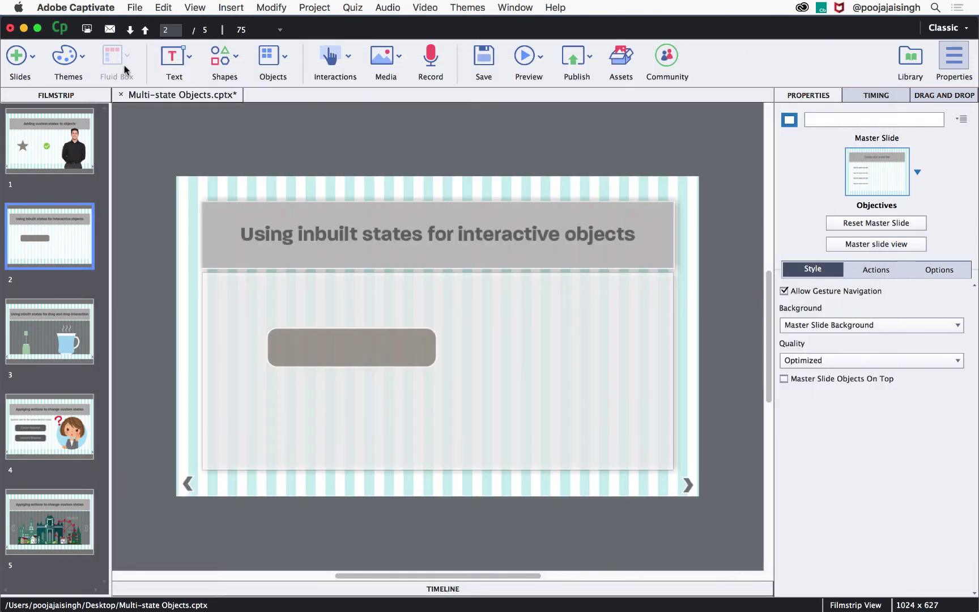
On slide 3, select the tea bag and show its object state properties.
{"action": "left_click", "coordinate": [53, 318]}
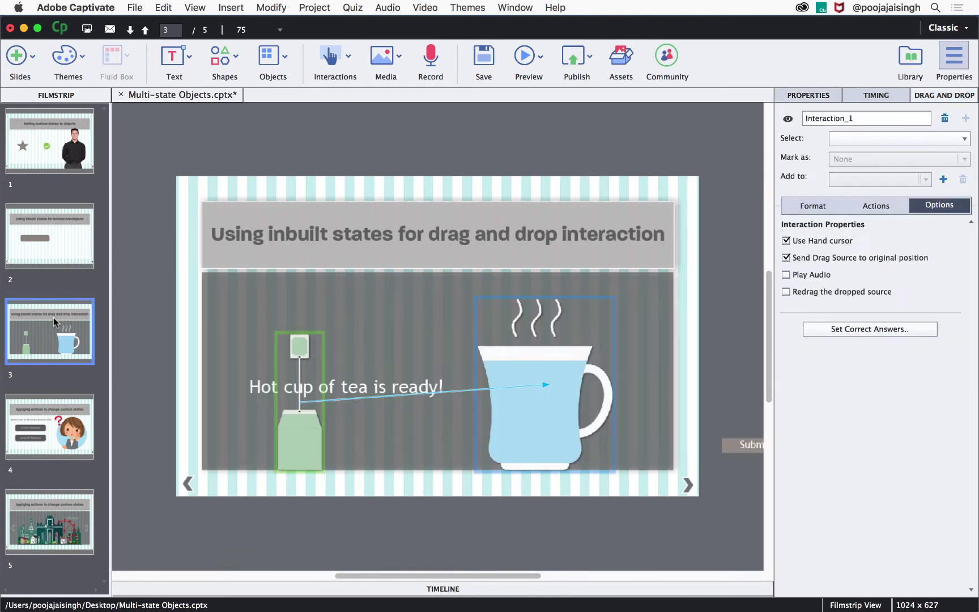
{"action": "left_click", "coordinate": [312, 446]}
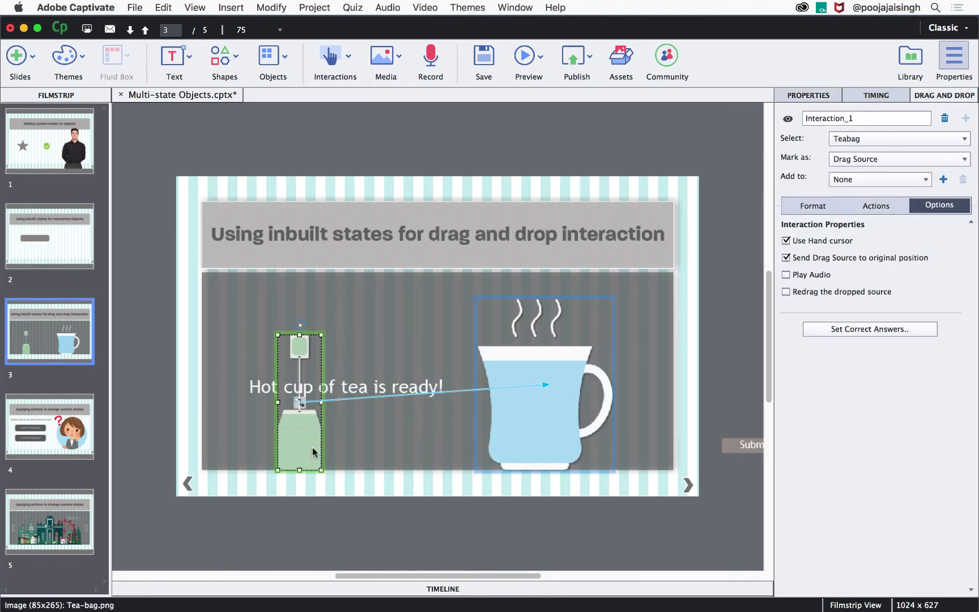
{"action": "left_click", "coordinate": [796, 96]}
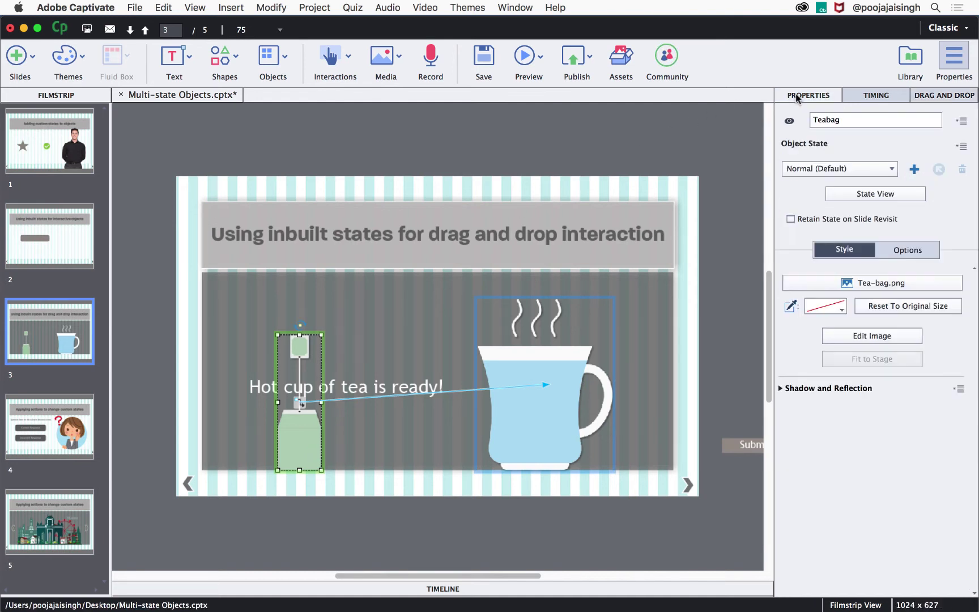
Add a DragOver state to the tea bag that shows Teabag_Over.png.
{"action": "left_click", "coordinate": [915, 169]}
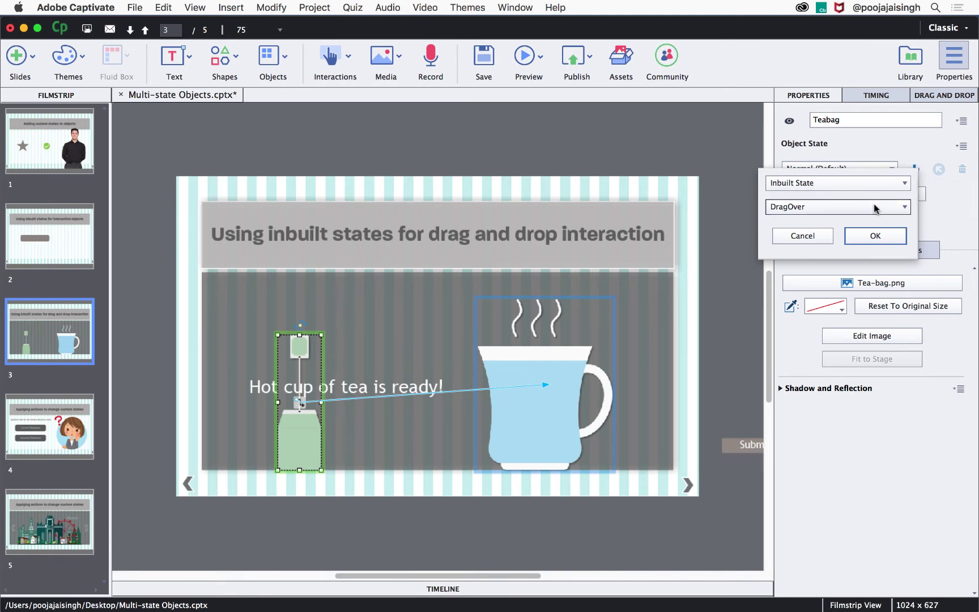
{"action": "left_click", "coordinate": [888, 237]}
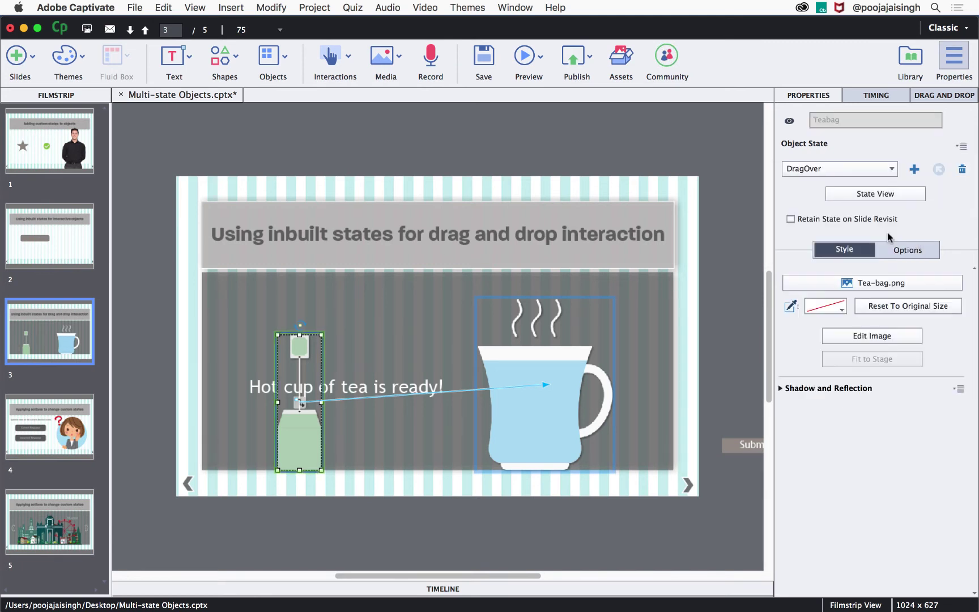
{"action": "left_click", "coordinate": [894, 283]}
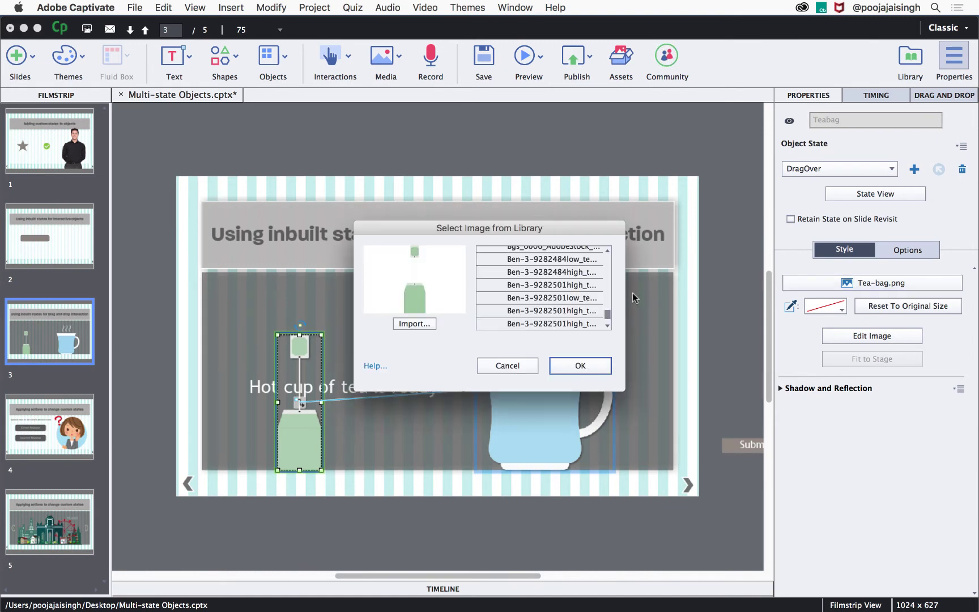
{"action": "left_click_drag", "start_coordinate": [610, 315], "coordinate": [609, 261]}
{"action": "left_click", "coordinate": [578, 304]}
{"action": "left_click", "coordinate": [586, 370]}
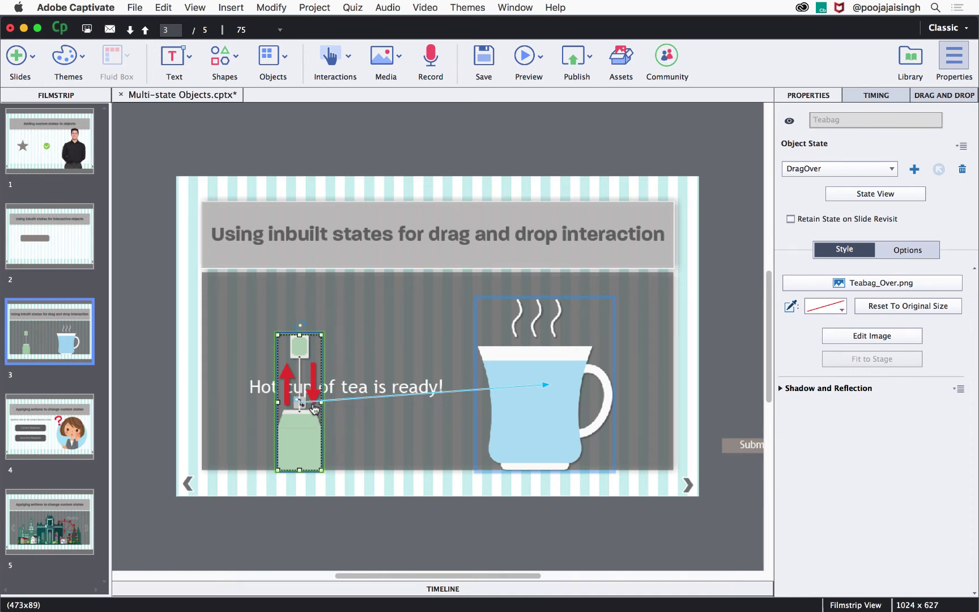
{"action": "left_click", "coordinate": [577, 364]}
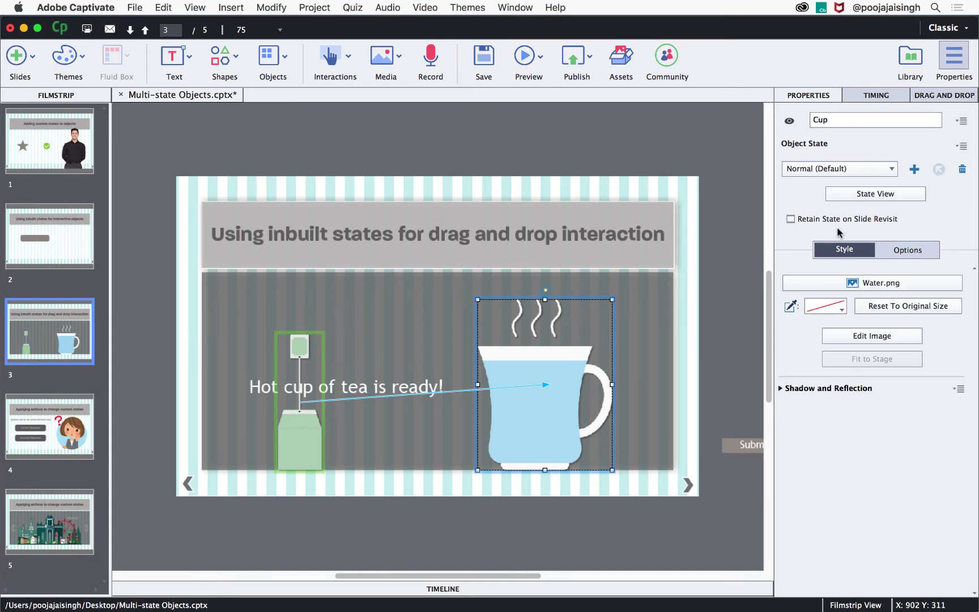
Add the inbuilt DropCorrect state to the cup and set its image to Tea.png.
{"action": "left_click", "coordinate": [913, 169]}
{"action": "left_click", "coordinate": [849, 207]}
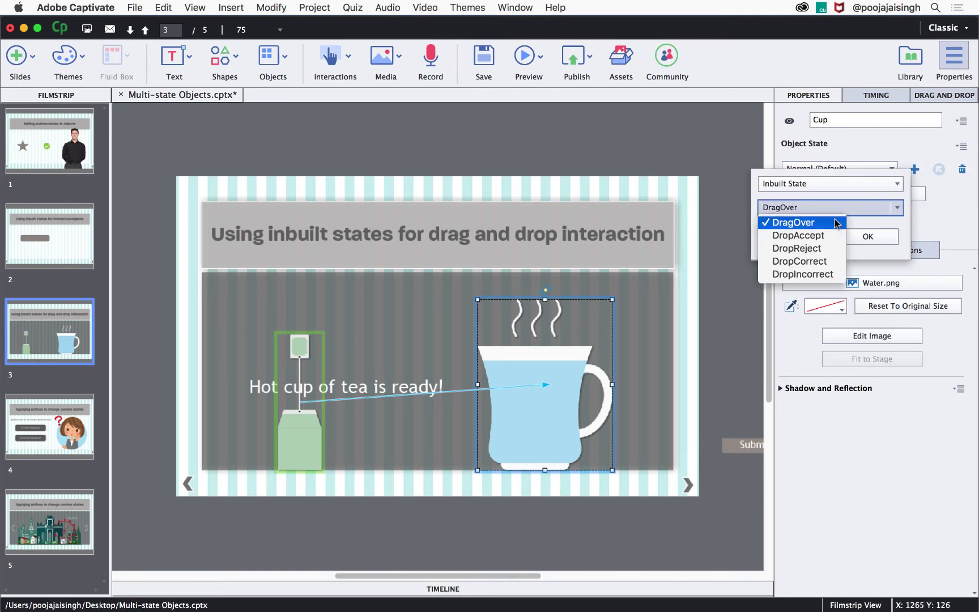
{"action": "left_click", "coordinate": [822, 262]}
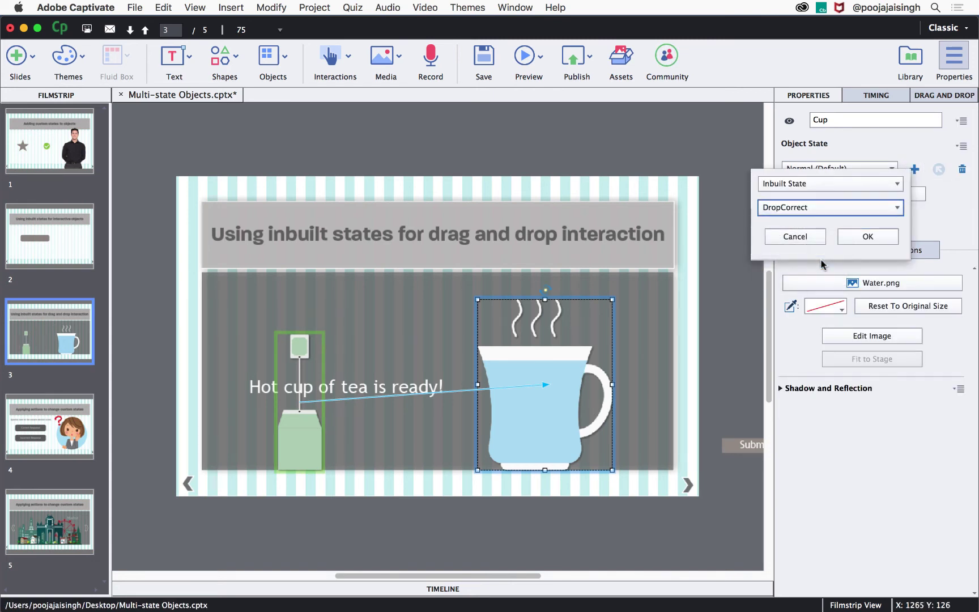
{"action": "left_click", "coordinate": [859, 237]}
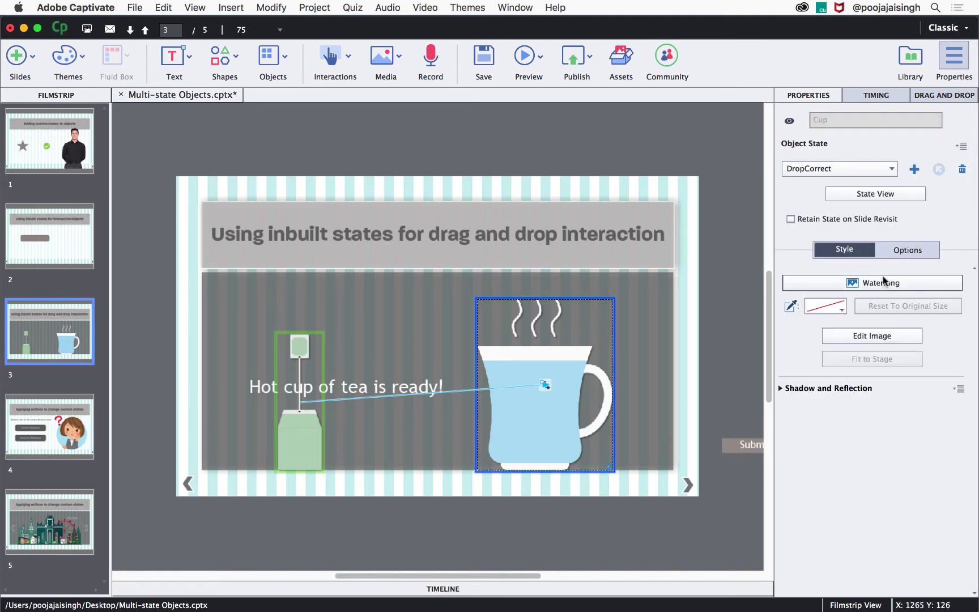
{"action": "left_click", "coordinate": [886, 283]}
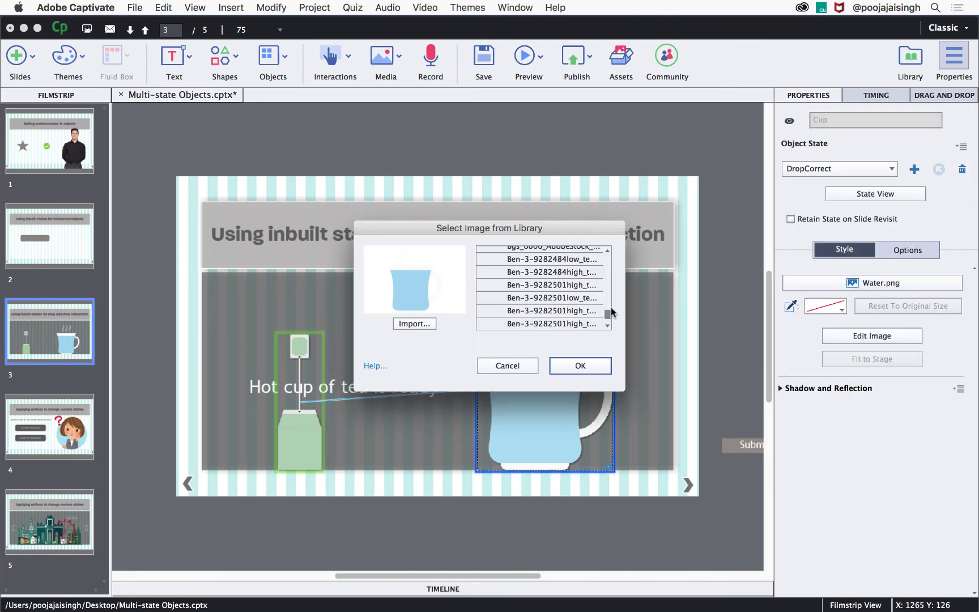
{"action": "left_click_drag", "start_coordinate": [607, 313], "coordinate": [607, 263]}
{"action": "left_click", "coordinate": [559, 275]}
{"action": "left_click", "coordinate": [577, 366]}
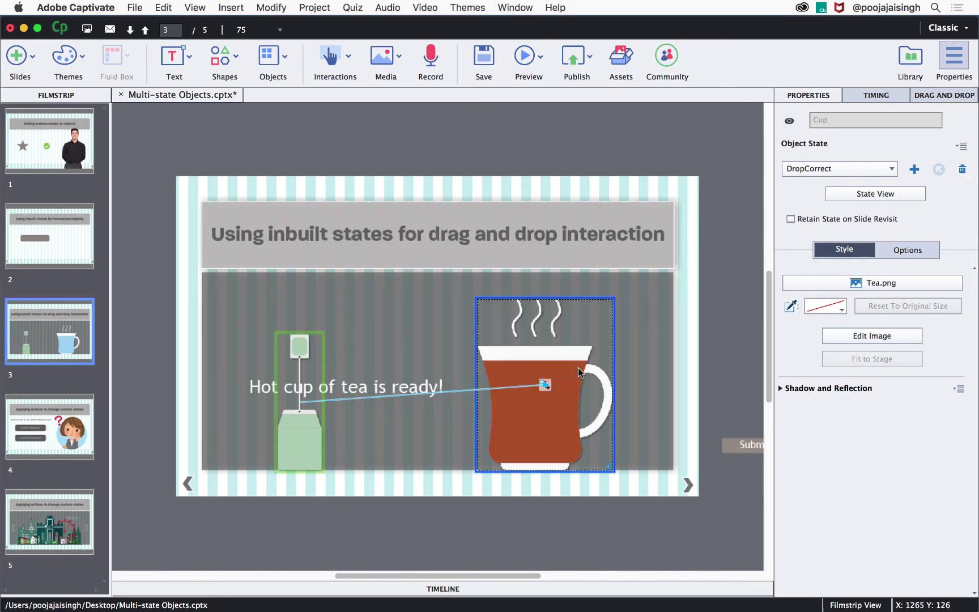
{"action": "left_click", "coordinate": [535, 65]}
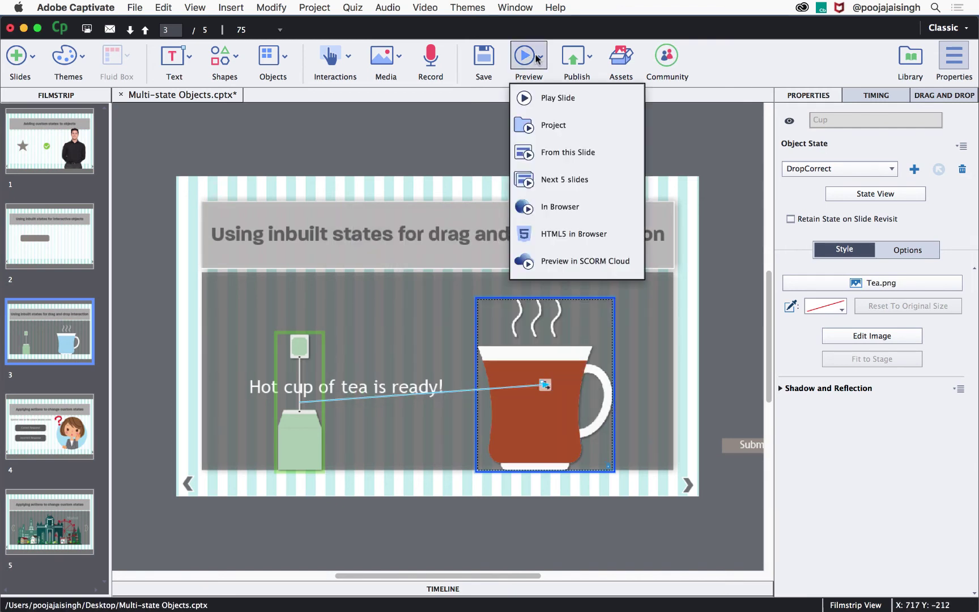
Preview from this slide, dropping the tea bag into the cup, then open slide 4.
{"action": "left_click", "coordinate": [554, 152]}
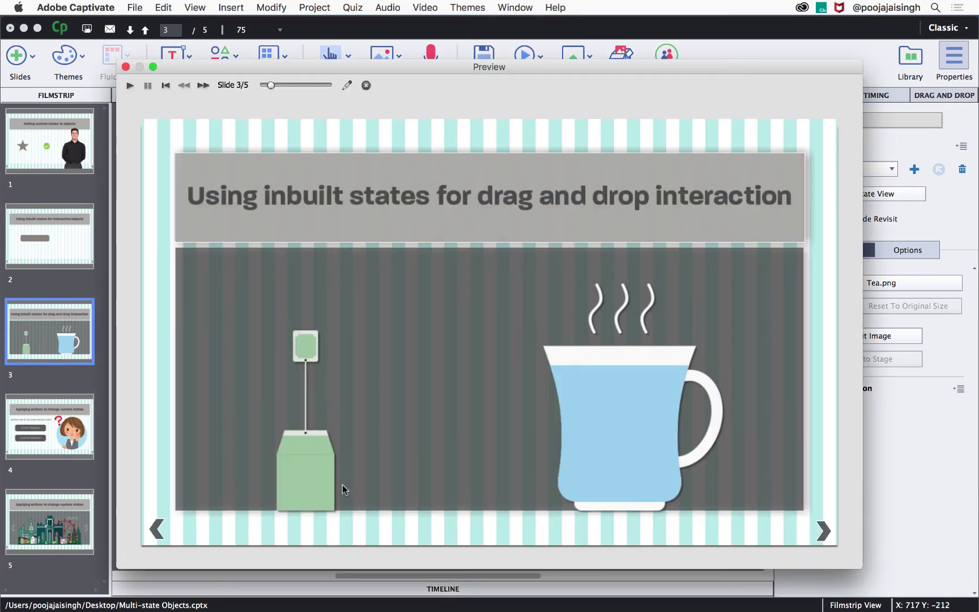
{"action": "left_click_drag", "start_coordinate": [309, 477], "coordinate": [644, 387]}
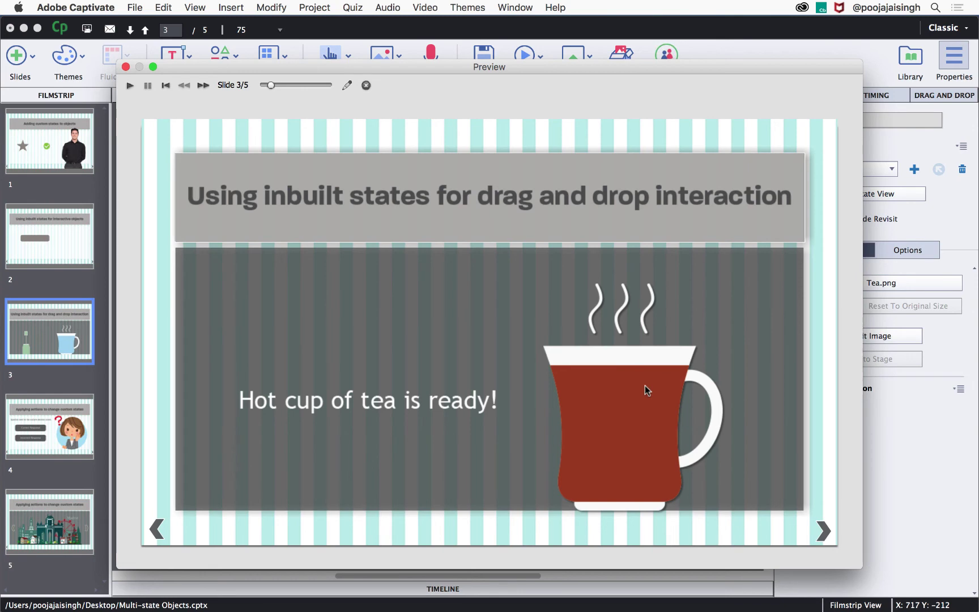
{"action": "left_click", "coordinate": [126, 67]}
{"action": "left_click", "coordinate": [69, 432]}
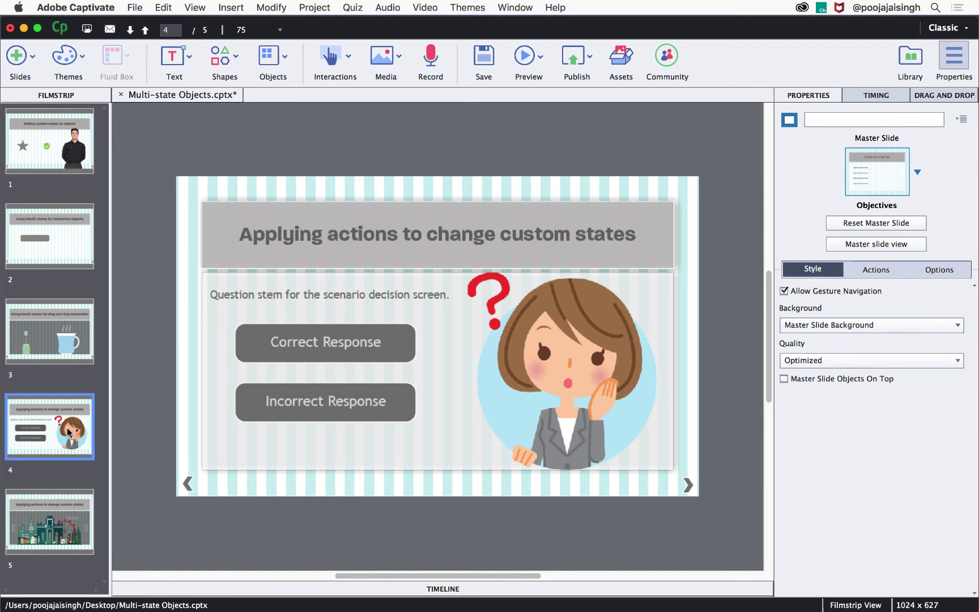
{"action": "left_click", "coordinate": [578, 369]}
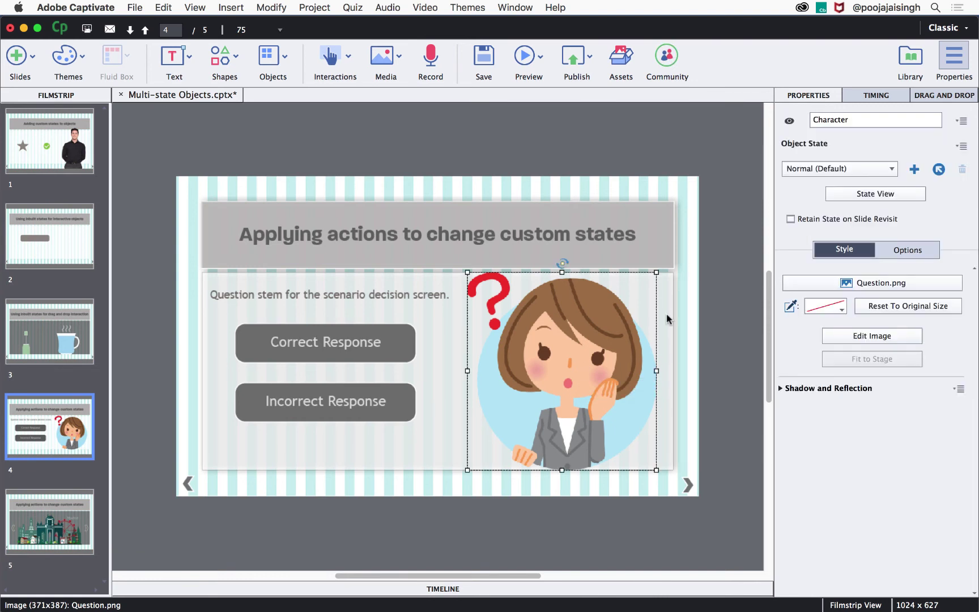
{"action": "left_click", "coordinate": [831, 168]}
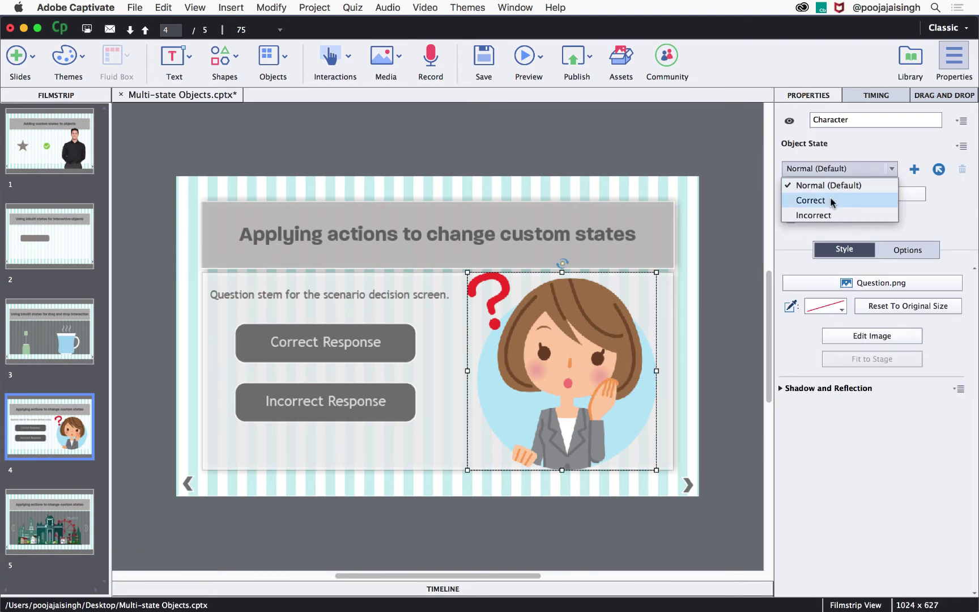
{"action": "left_click", "coordinate": [831, 201]}
{"action": "left_click", "coordinate": [832, 168]}
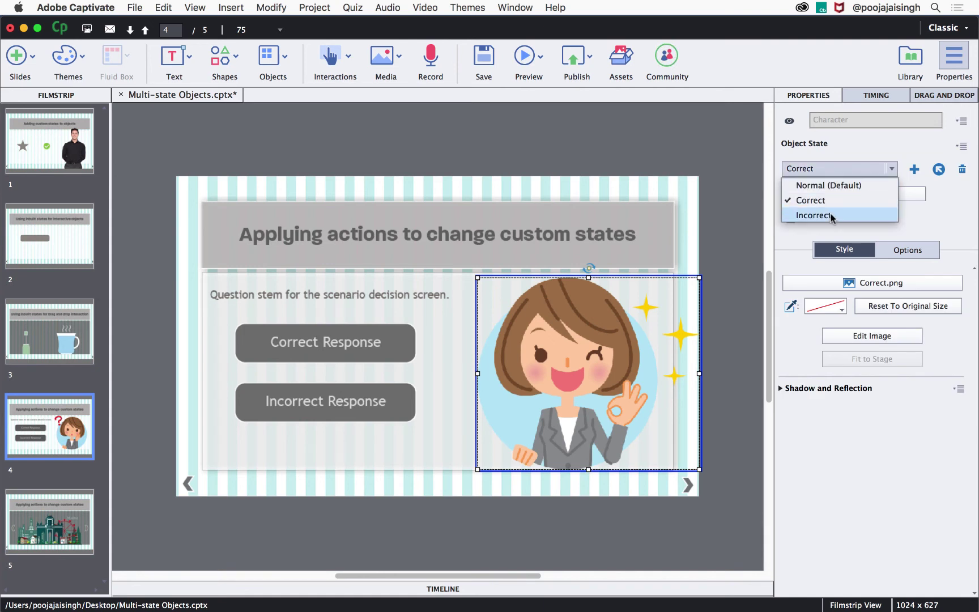
{"action": "left_click", "coordinate": [830, 215]}
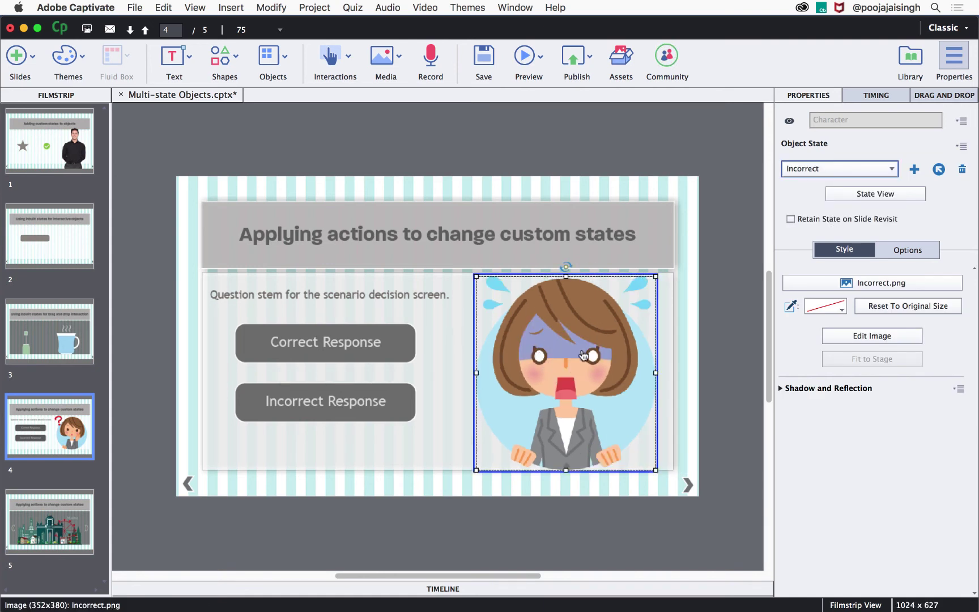
Make the Correct Response button's On Success action Change State Of.
{"action": "left_click", "coordinate": [374, 349]}
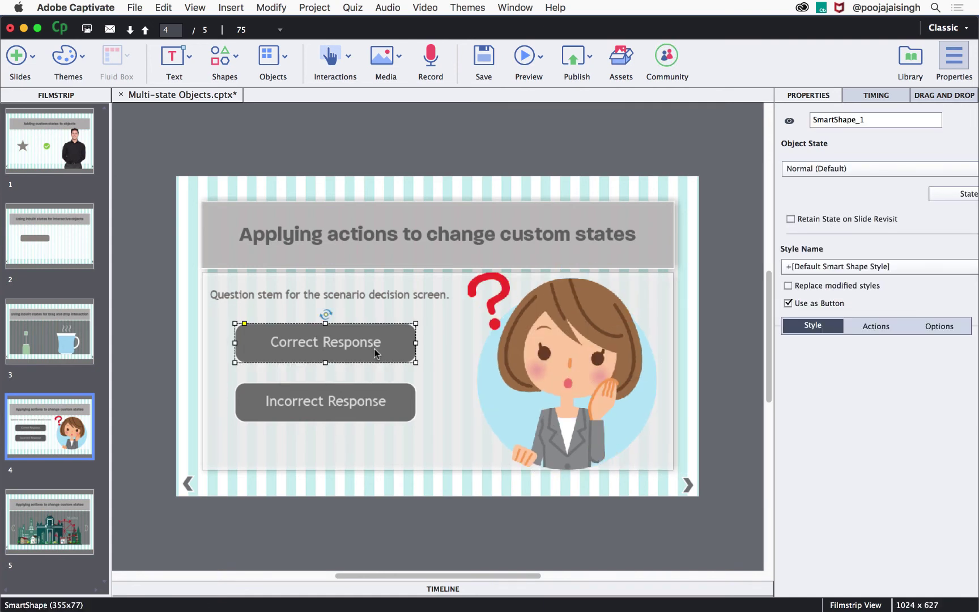
{"action": "left_click", "coordinate": [376, 395]}
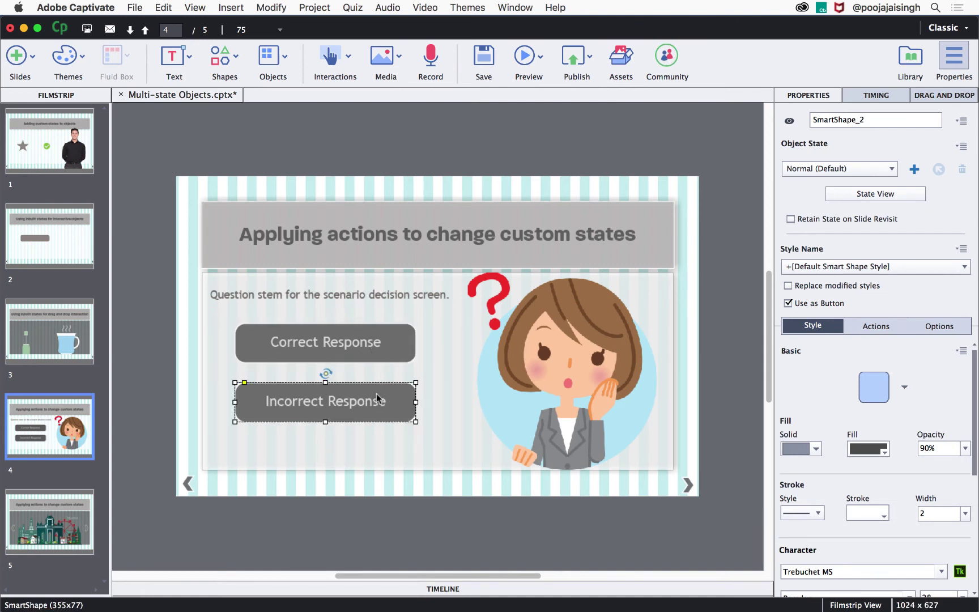
{"action": "left_click", "coordinate": [376, 348]}
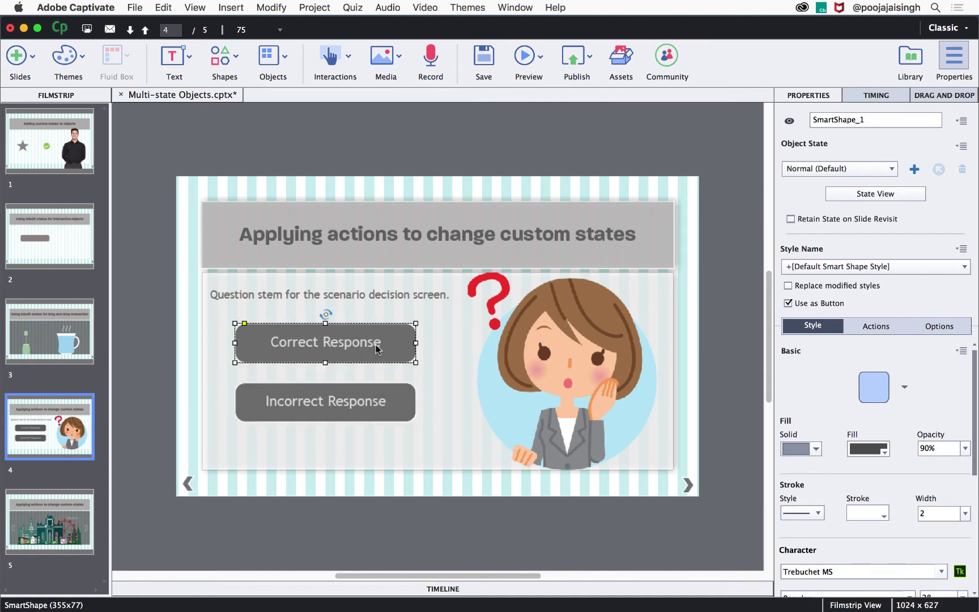
{"action": "left_click", "coordinate": [890, 326]}
{"action": "left_click", "coordinate": [887, 365]}
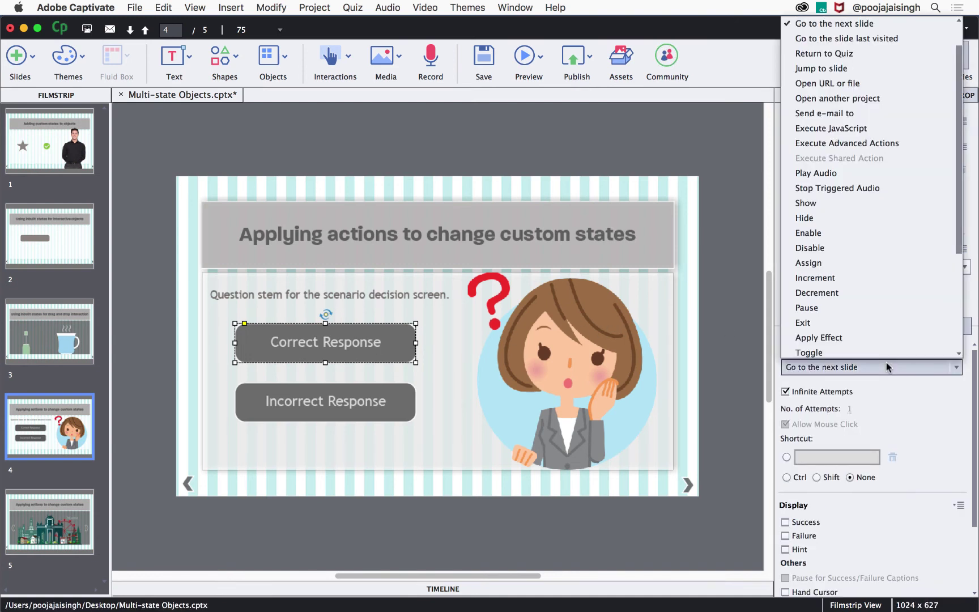
{"action": "scroll", "coordinate": [956, 267], "scroll_direction": "down", "scroll_amount": 5}
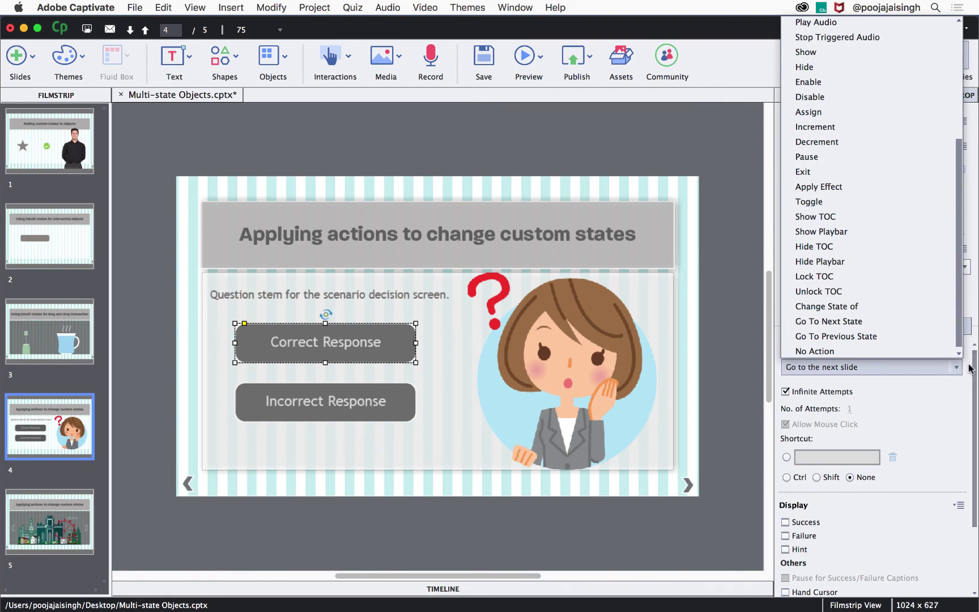
{"action": "left_click", "coordinate": [879, 307]}
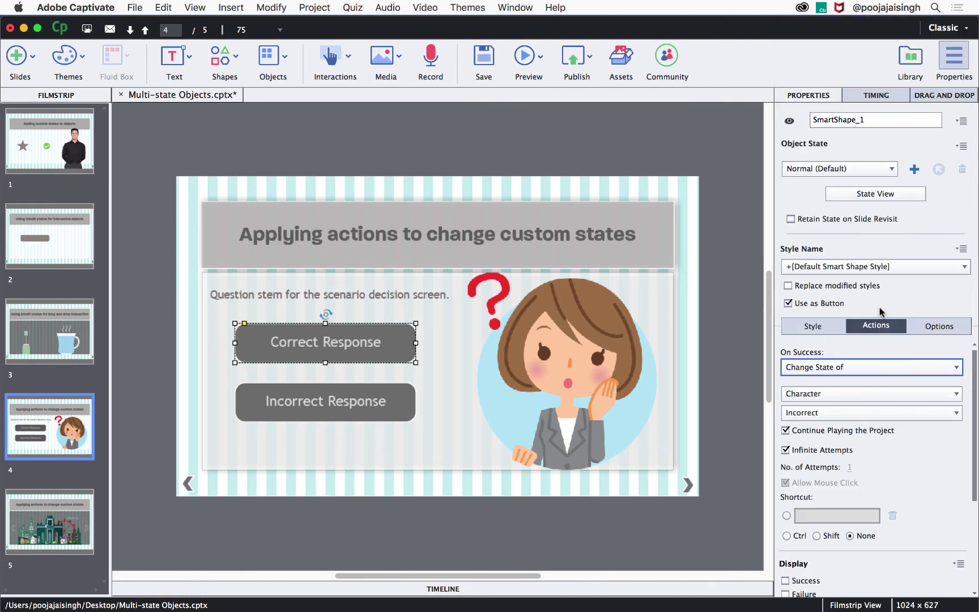
Set that state change to switch the Character to its Correct state.
{"action": "left_click", "coordinate": [875, 393]}
{"action": "left_click", "coordinate": [875, 393]}
{"action": "left_click", "coordinate": [897, 412]}
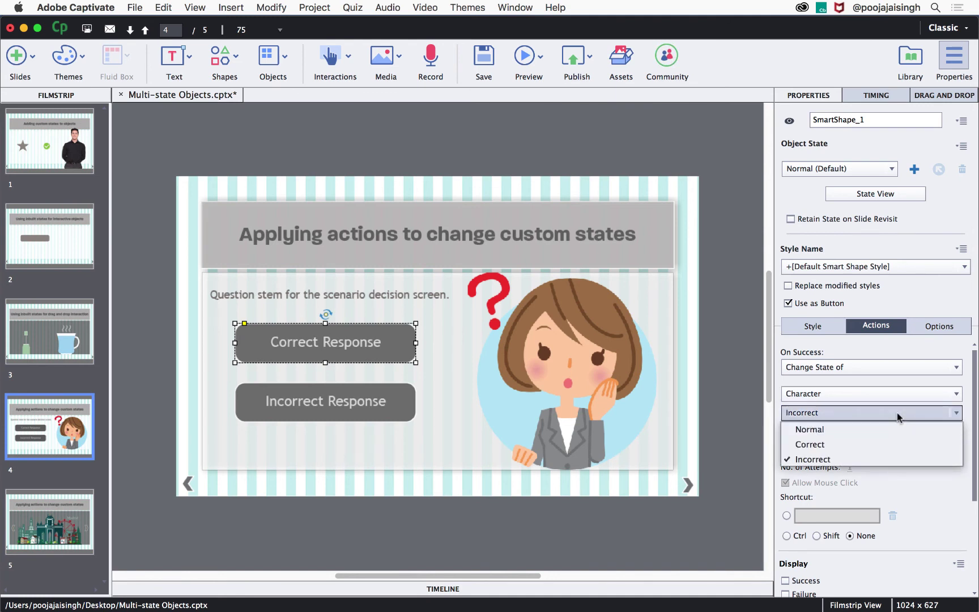
{"action": "left_click", "coordinate": [878, 445]}
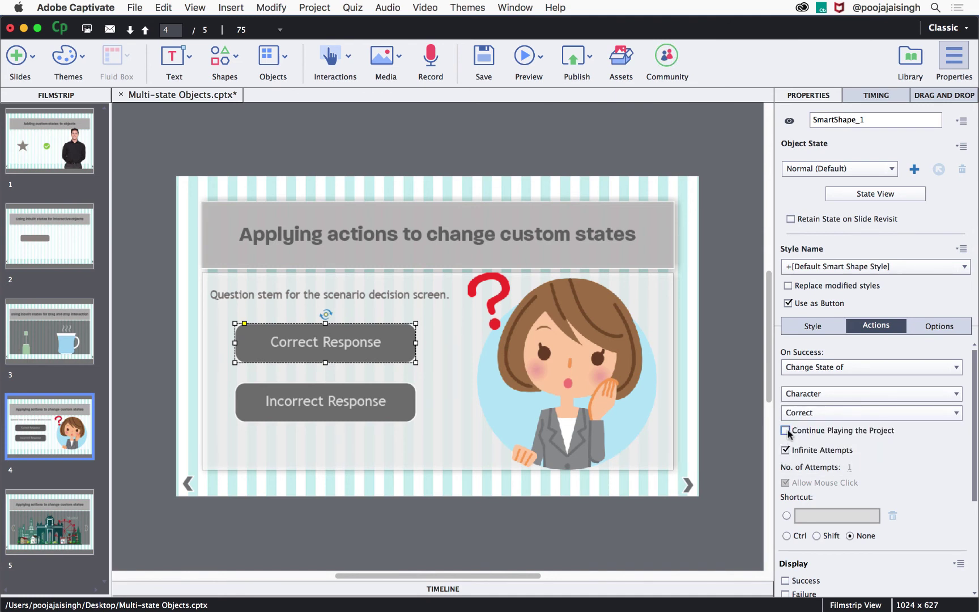
{"action": "left_click", "coordinate": [387, 405]}
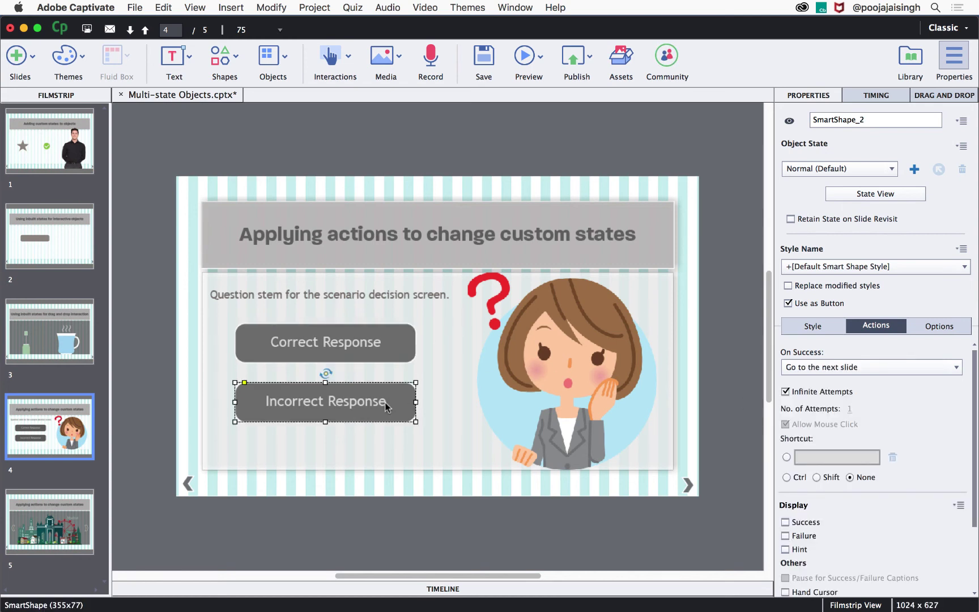
Set Incorrect Response's On Success to change the Character to its Incorrect state.
{"action": "left_click", "coordinate": [921, 373]}
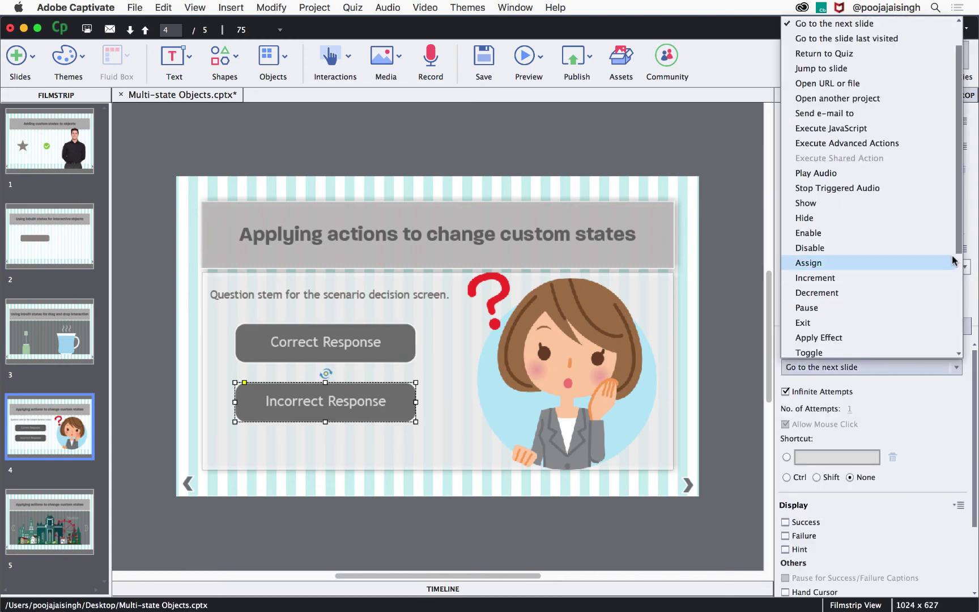
{"action": "scroll", "coordinate": [950, 271], "scroll_direction": "down", "scroll_amount": 5}
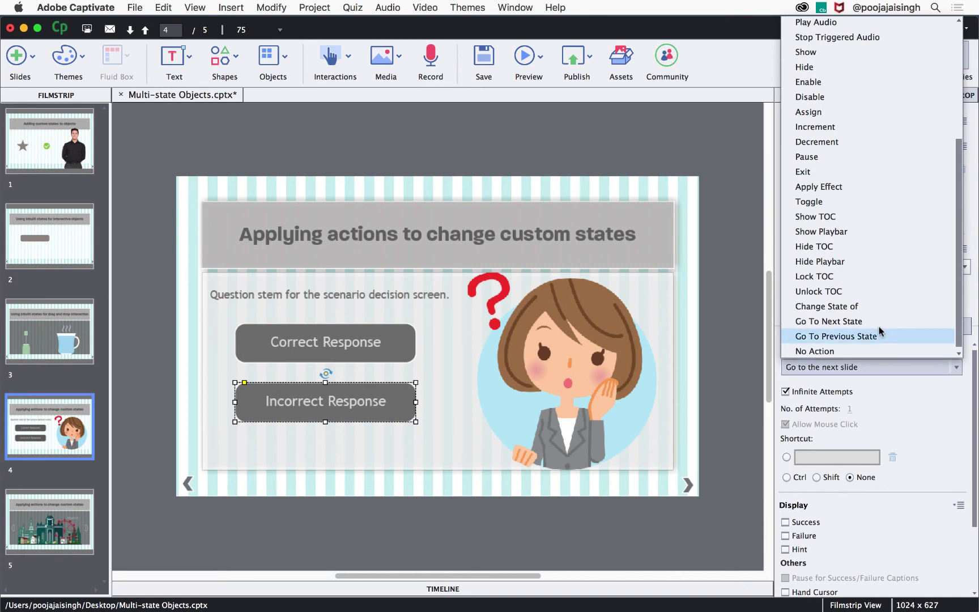
{"action": "left_click", "coordinate": [849, 307]}
{"action": "left_click", "coordinate": [854, 393]}
{"action": "left_click", "coordinate": [854, 395]}
{"action": "left_click", "coordinate": [852, 412]}
{"action": "left_click", "coordinate": [853, 412]}
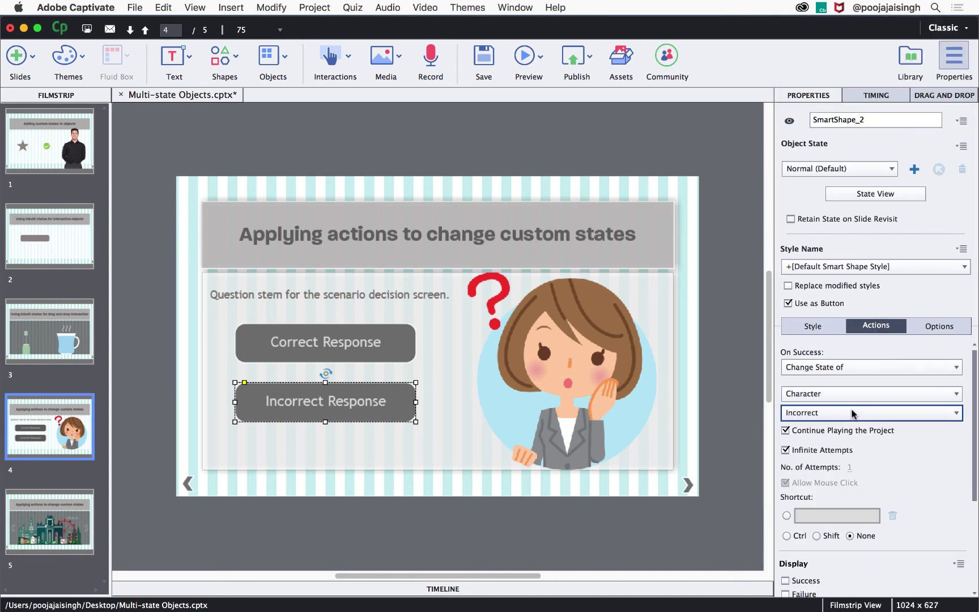
Turn off Continue Playing the Project and preview from this slide.
{"action": "left_click", "coordinate": [786, 431]}
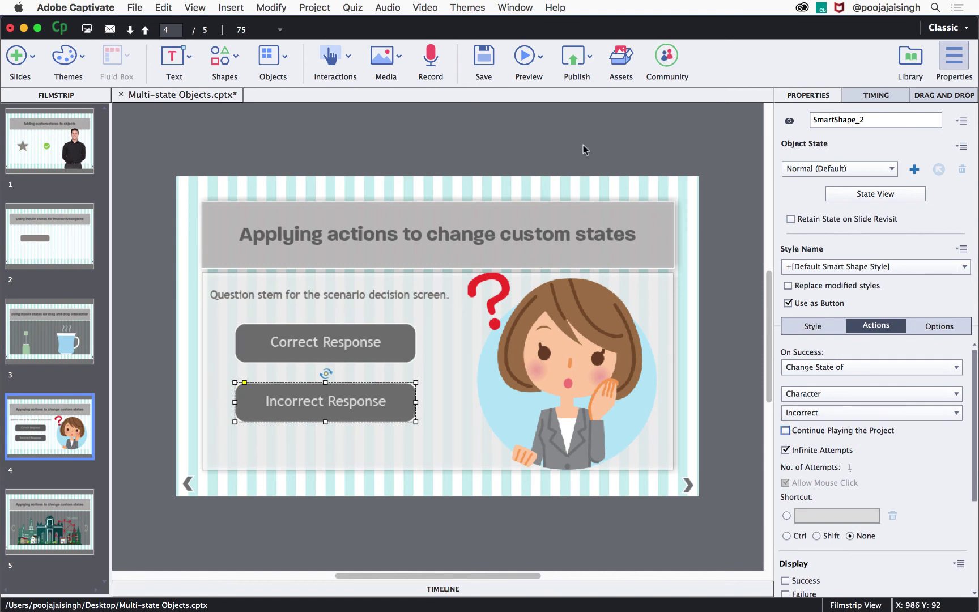
{"action": "left_click", "coordinate": [527, 56]}
{"action": "left_click", "coordinate": [559, 154]}
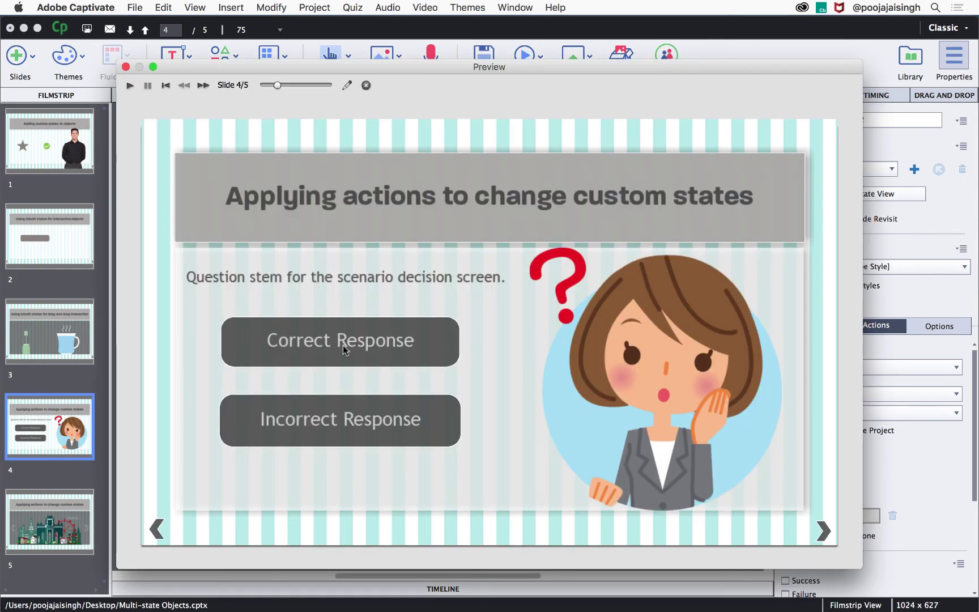
Test Correct Response (wink) and Incorrect Response (shocked) in the preview, then close it.
{"action": "left_click", "coordinate": [343, 345]}
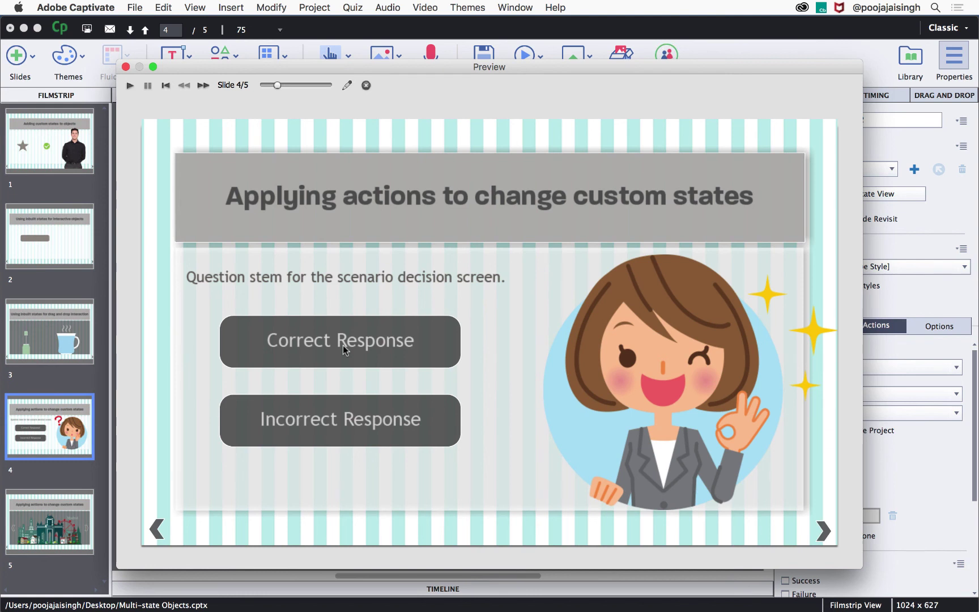
{"action": "left_click", "coordinate": [335, 418]}
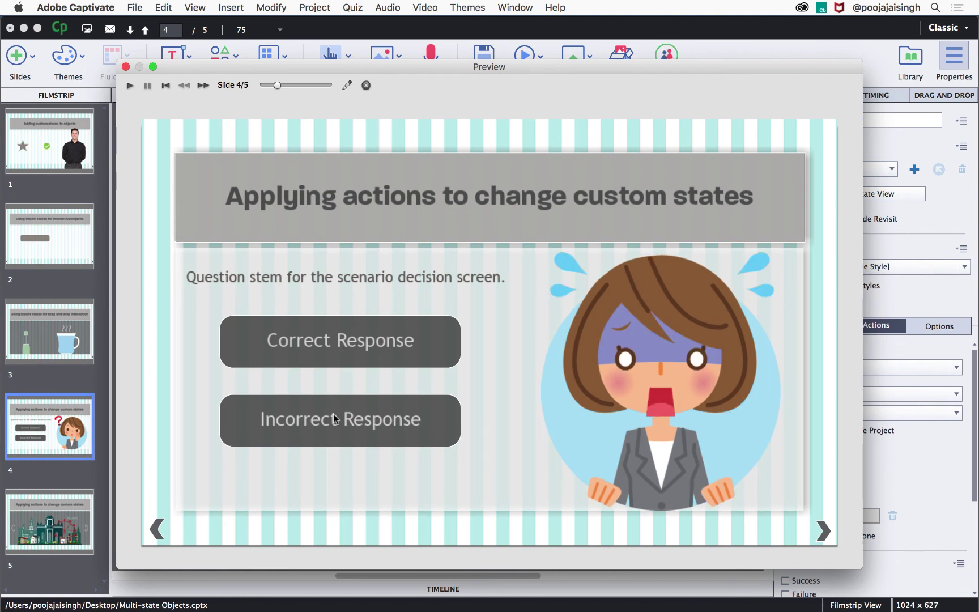
{"action": "left_click", "coordinate": [126, 67]}
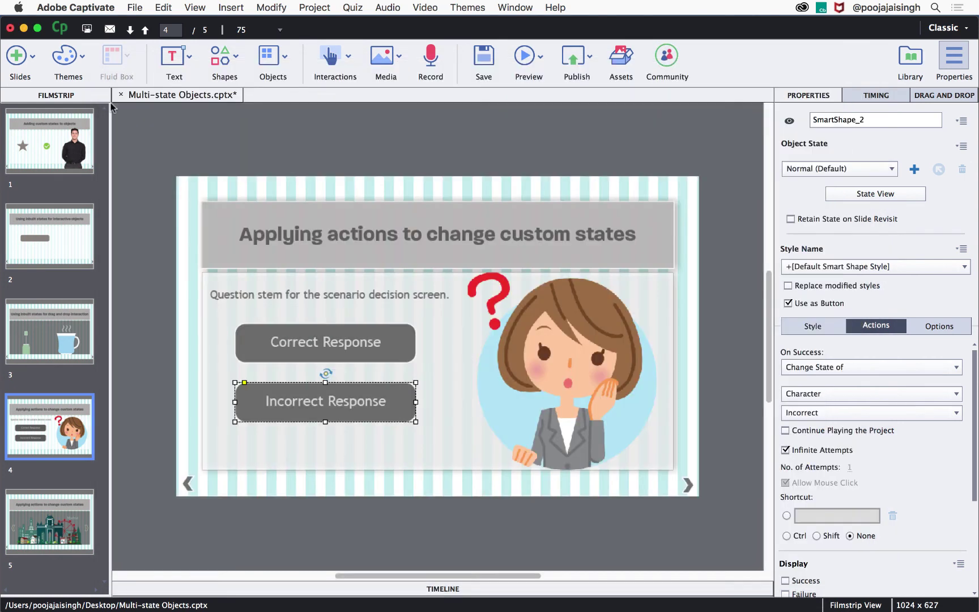
{"action": "left_click", "coordinate": [28, 529]}
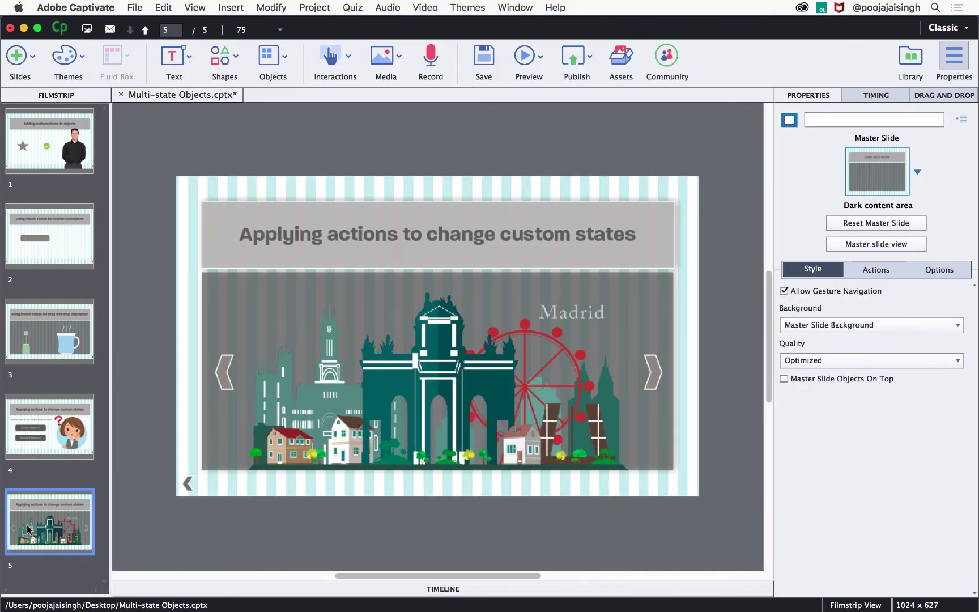
Select the Cities image on slide 5 and view its Prague, then Stockholm states.
{"action": "left_click", "coordinate": [448, 360]}
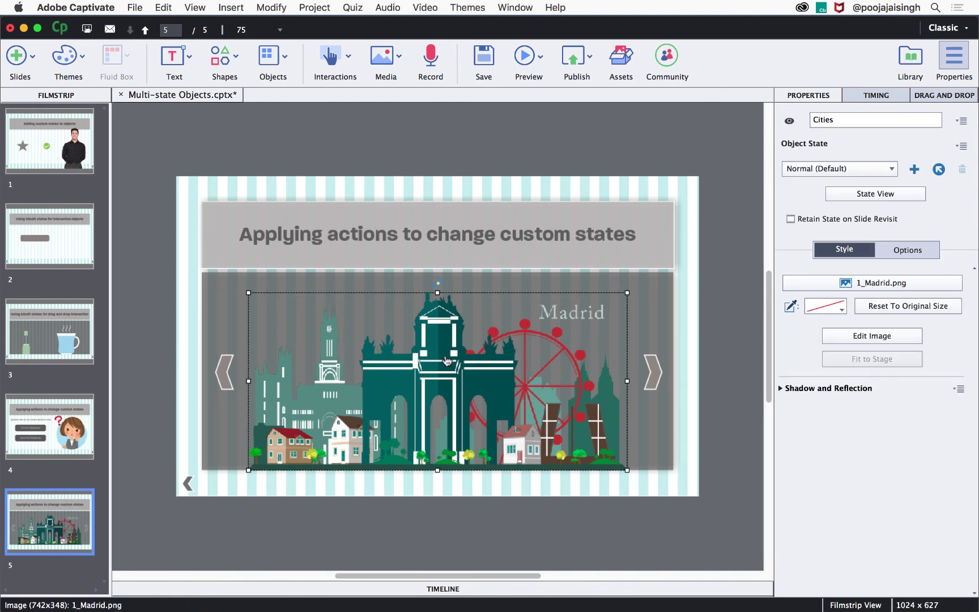
{"action": "left_click", "coordinate": [843, 171]}
{"action": "left_click", "coordinate": [832, 201]}
{"action": "left_click", "coordinate": [839, 169]}
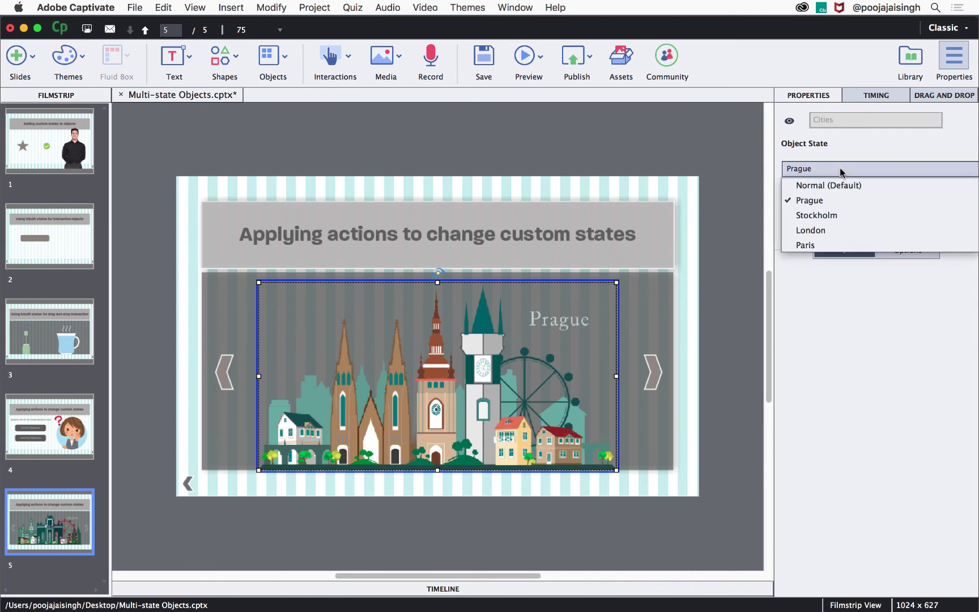
{"action": "left_click", "coordinate": [827, 215]}
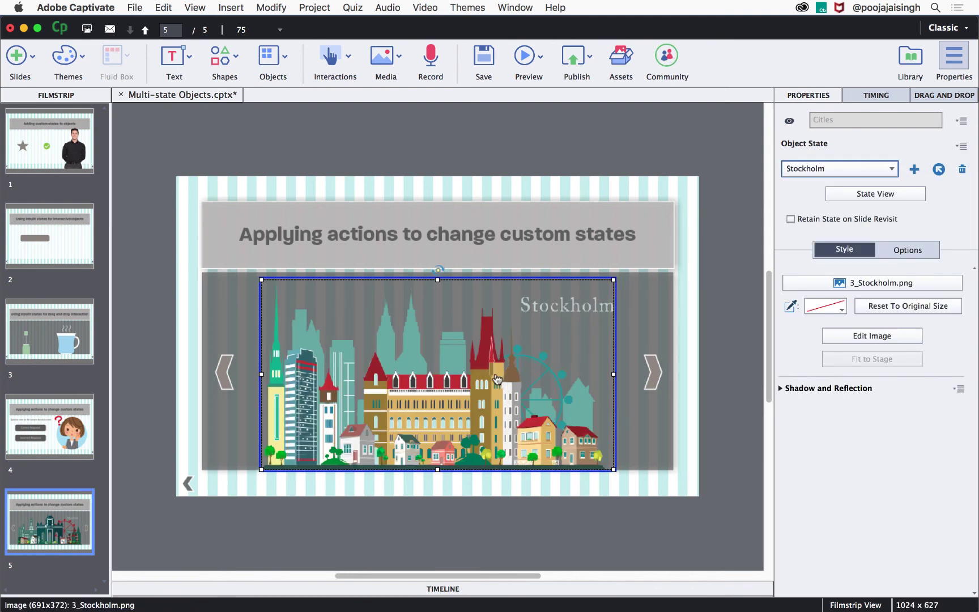
Set the right arrow's On Success action to Go To Next State for the Cities image.
{"action": "left_click", "coordinate": [657, 378]}
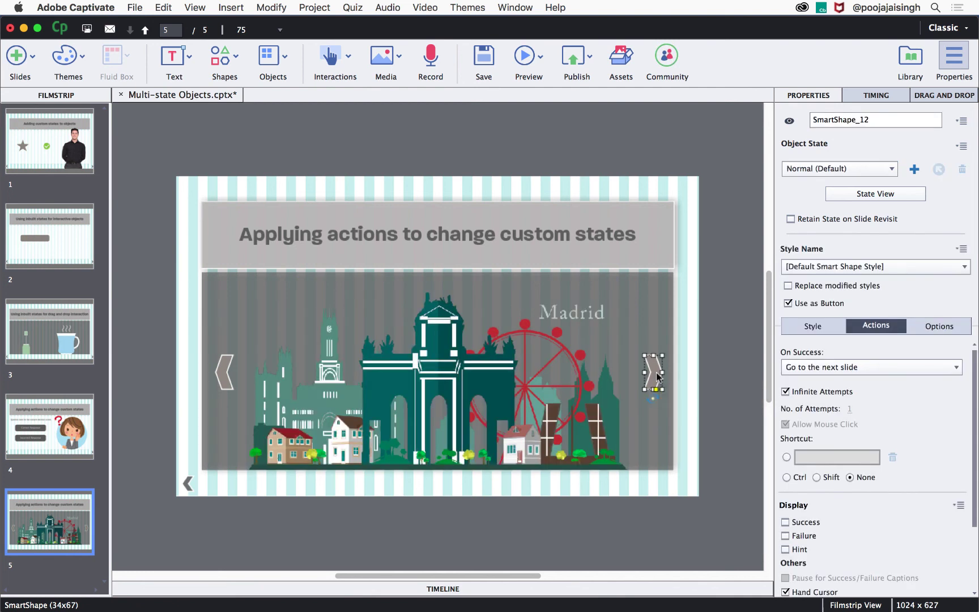
{"action": "left_click", "coordinate": [858, 371]}
{"action": "scroll", "coordinate": [940, 238], "scroll_direction": "down", "scroll_amount": 5}
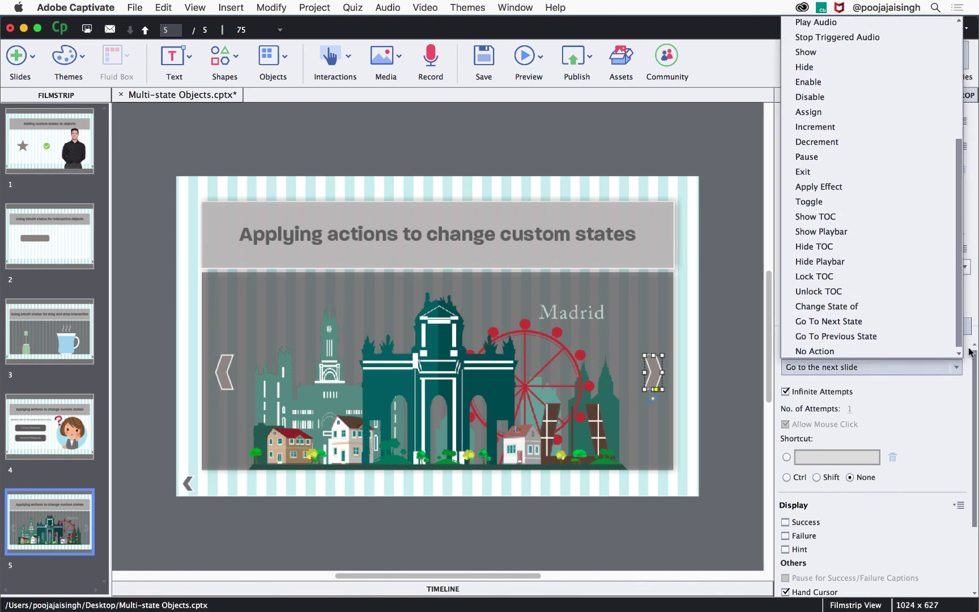
{"action": "left_click", "coordinate": [906, 322]}
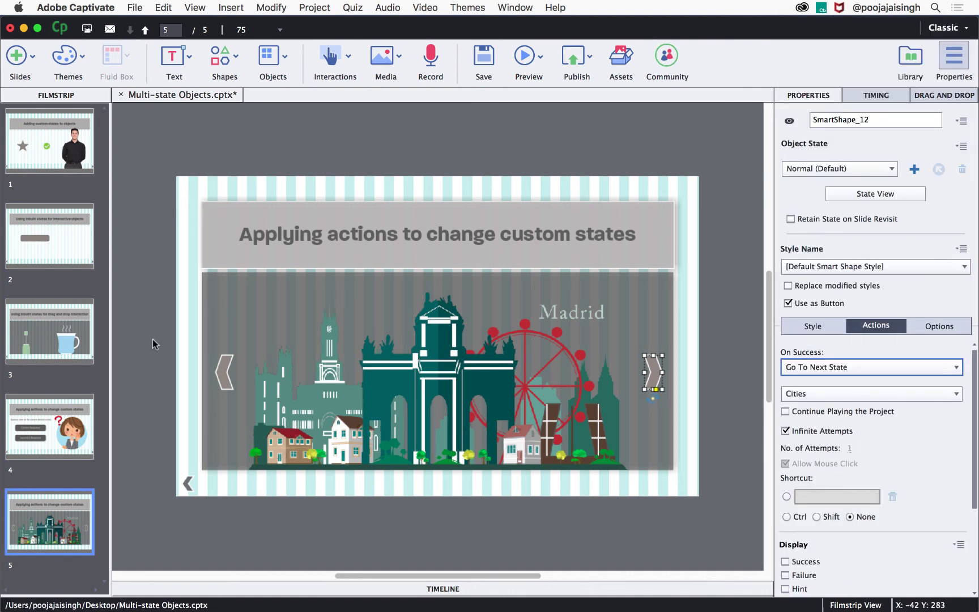
{"action": "left_click", "coordinate": [224, 372]}
Set the left arrow to Go To Previous State for Cities and preview from slide 5.
{"action": "left_click", "coordinate": [857, 367]}
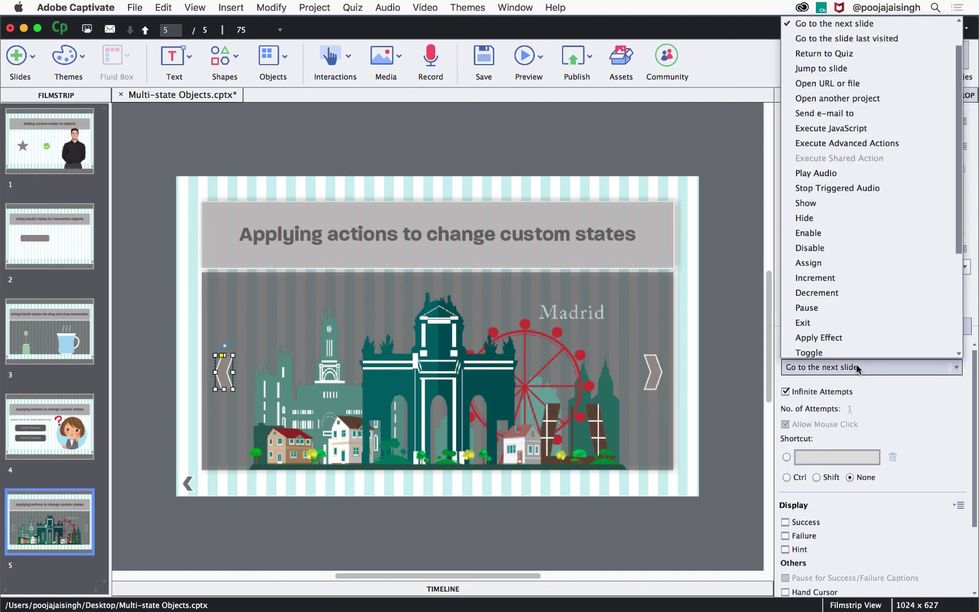
{"action": "left_click_drag", "start_coordinate": [963, 232], "coordinate": [961, 339]}
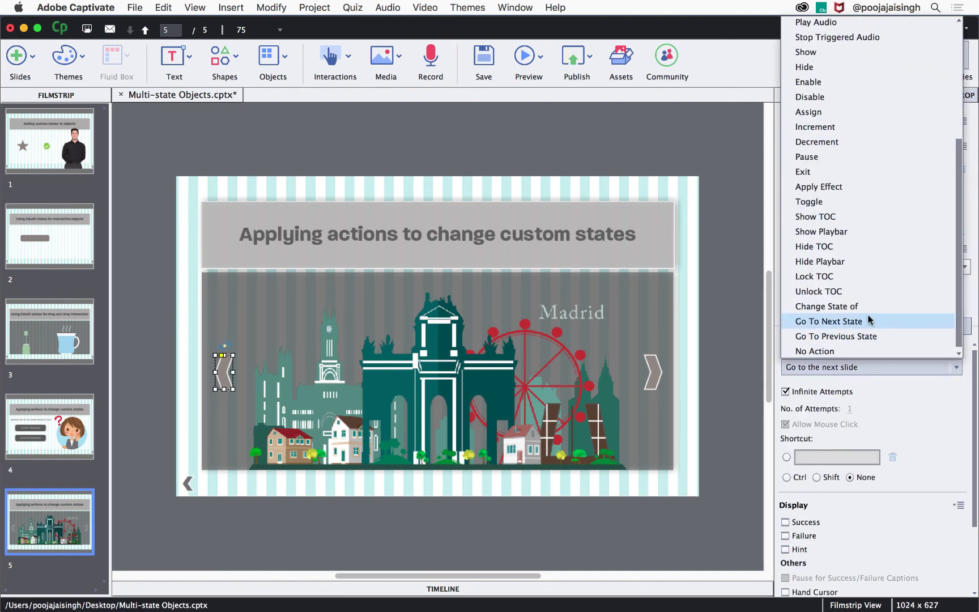
{"action": "left_click", "coordinate": [867, 337]}
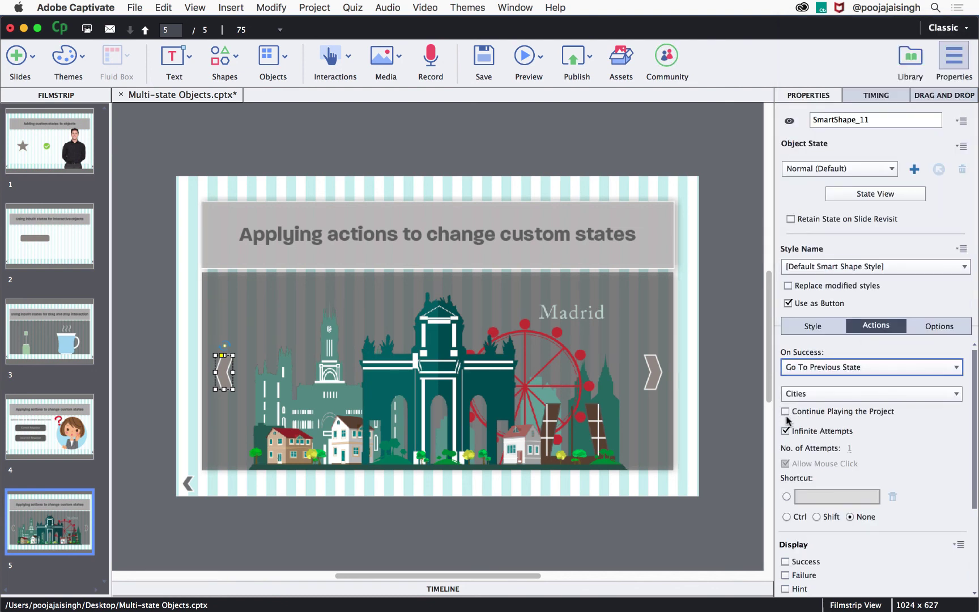
{"action": "left_click", "coordinate": [525, 63]}
{"action": "left_click", "coordinate": [566, 152]}
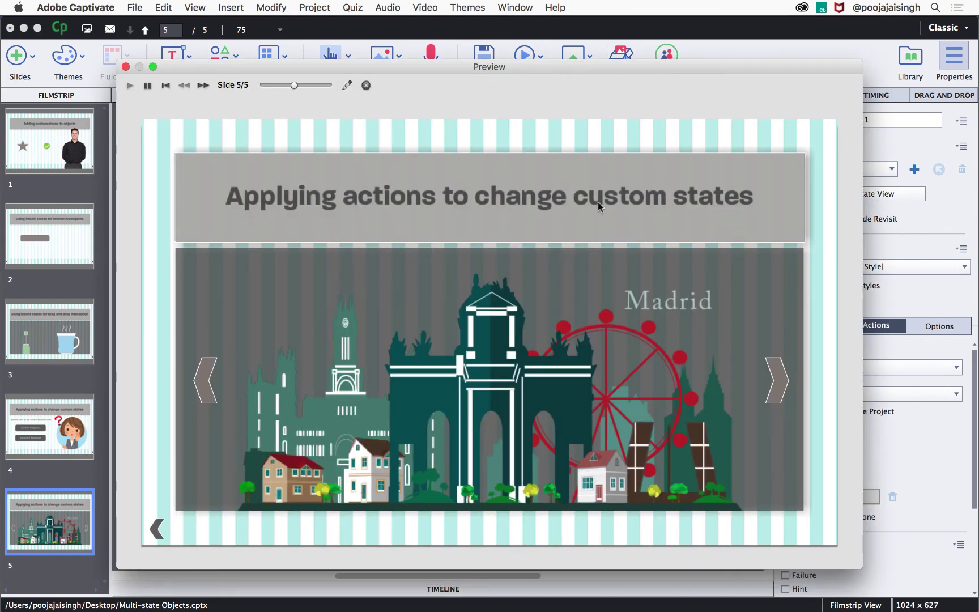
Cycle the preview's city image through Prague, Stockholm, London, Paris, Madrid and on to London.
{"action": "left_click", "coordinate": [777, 381]}
{"action": "left_click", "coordinate": [777, 381]}
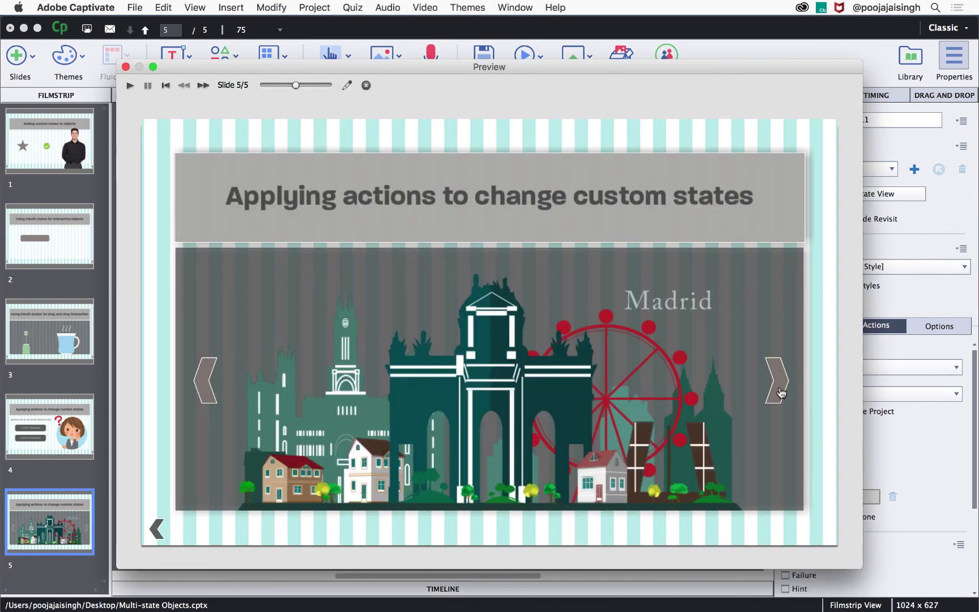
{"action": "left_click", "coordinate": [781, 392]}
{"action": "left_click", "coordinate": [781, 392]}
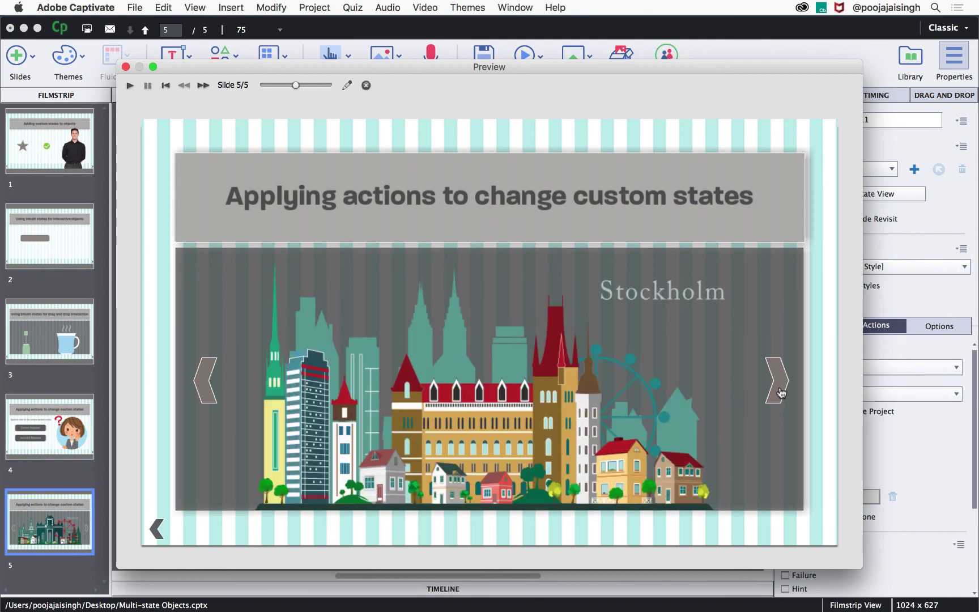
{"action": "left_click", "coordinate": [781, 391]}
{"action": "left_click", "coordinate": [781, 392]}
{"action": "left_click", "coordinate": [781, 392]}
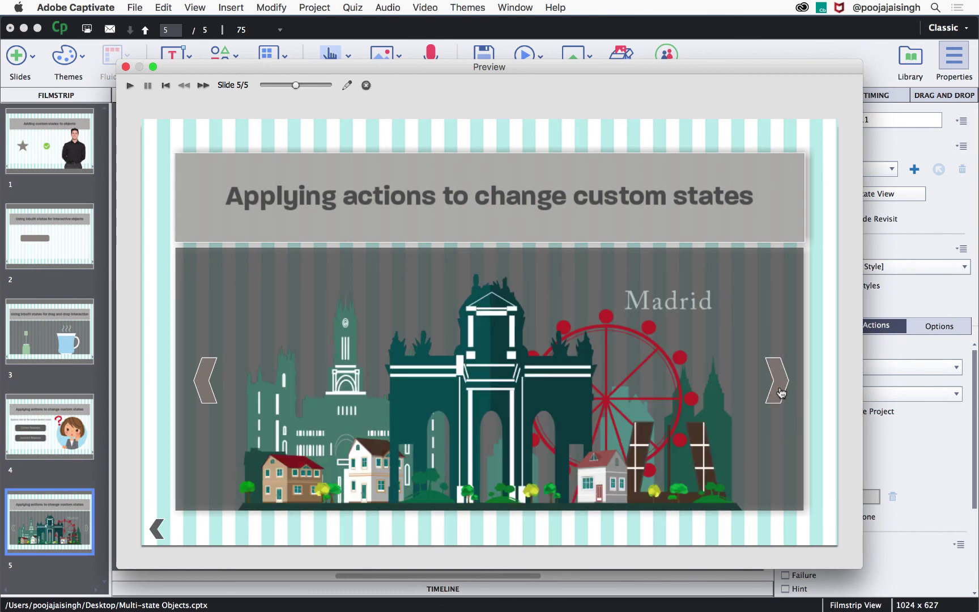
{"action": "left_click", "coordinate": [781, 392]}
{"action": "left_click", "coordinate": [781, 392]}
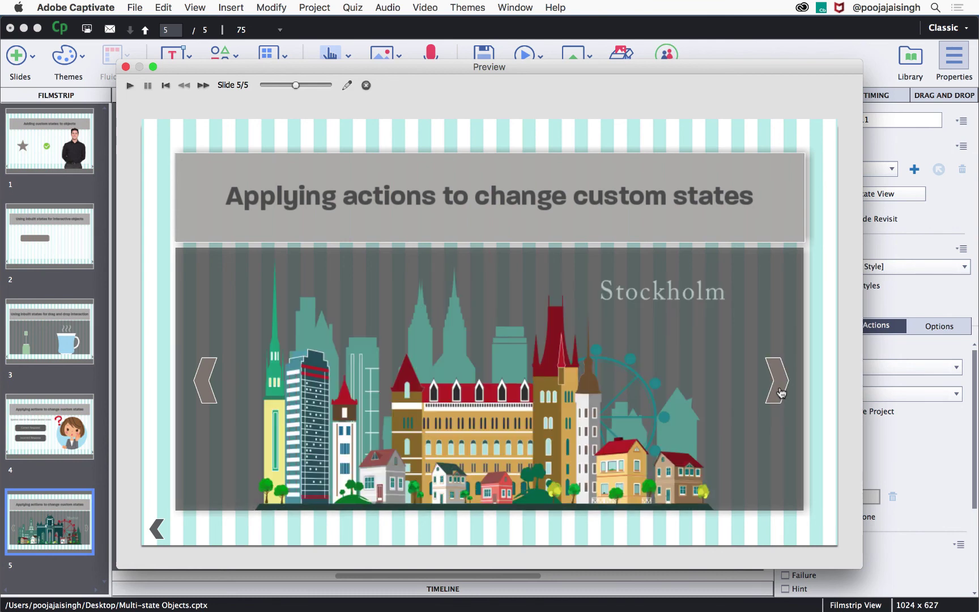
{"action": "left_click", "coordinate": [781, 392]}
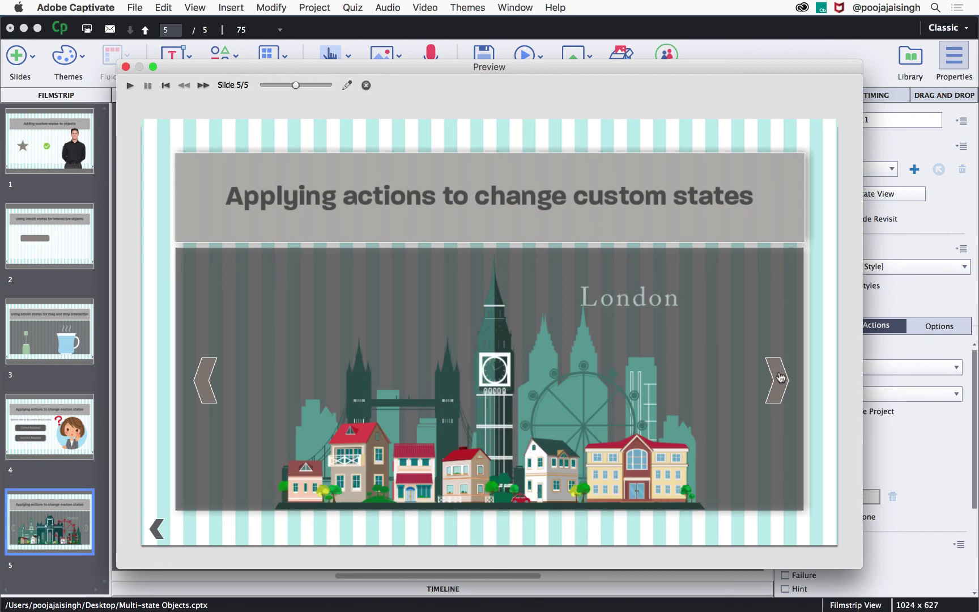